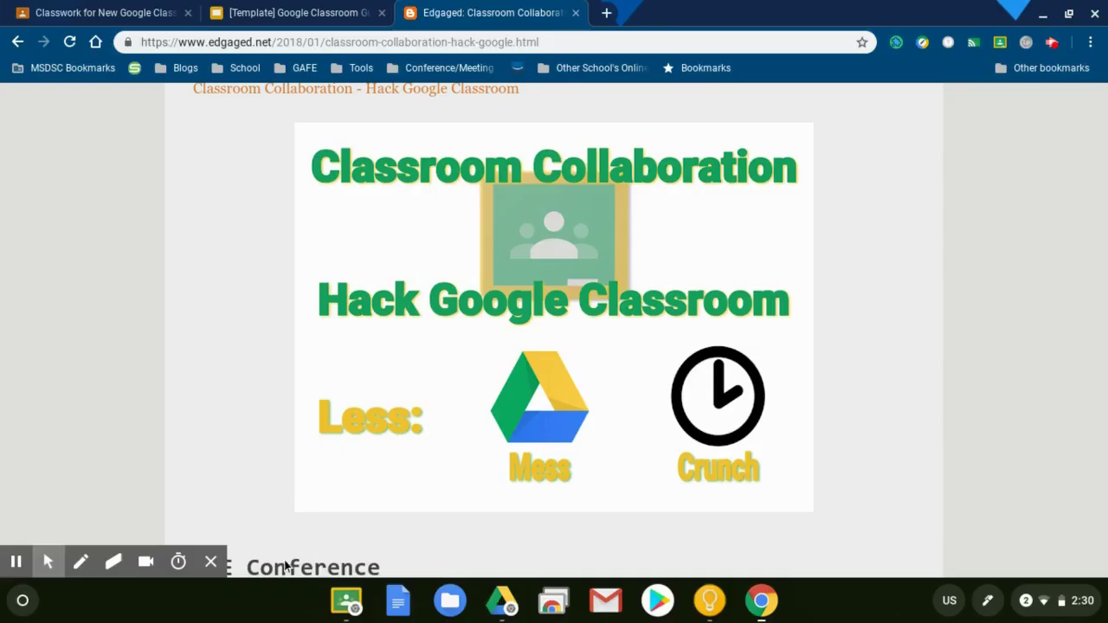
Leave the Edgaged Hack Google Classroom post and switch to the class's Classwork page
key(alt+t)
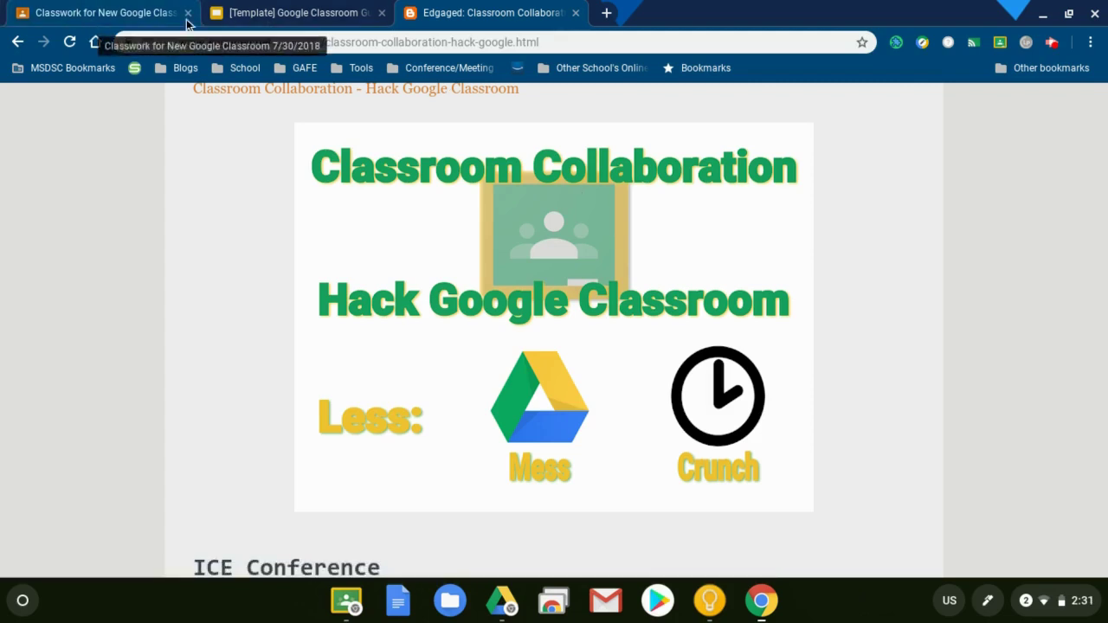
scroll(487, 299, up, 1)
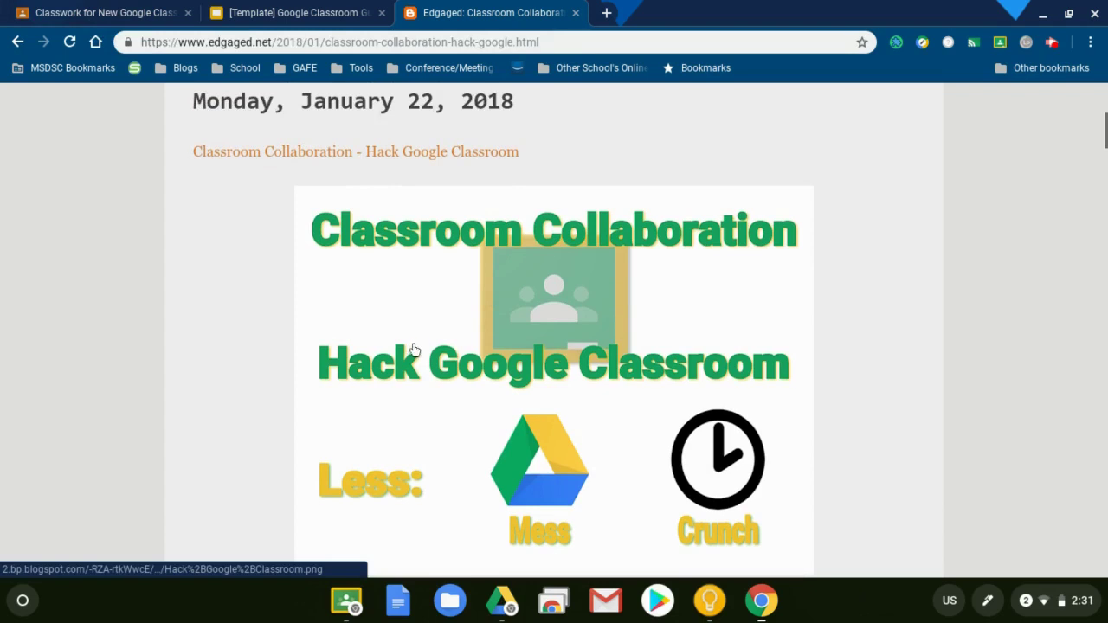
scroll(364, 295, down, 1)
click(91, 13)
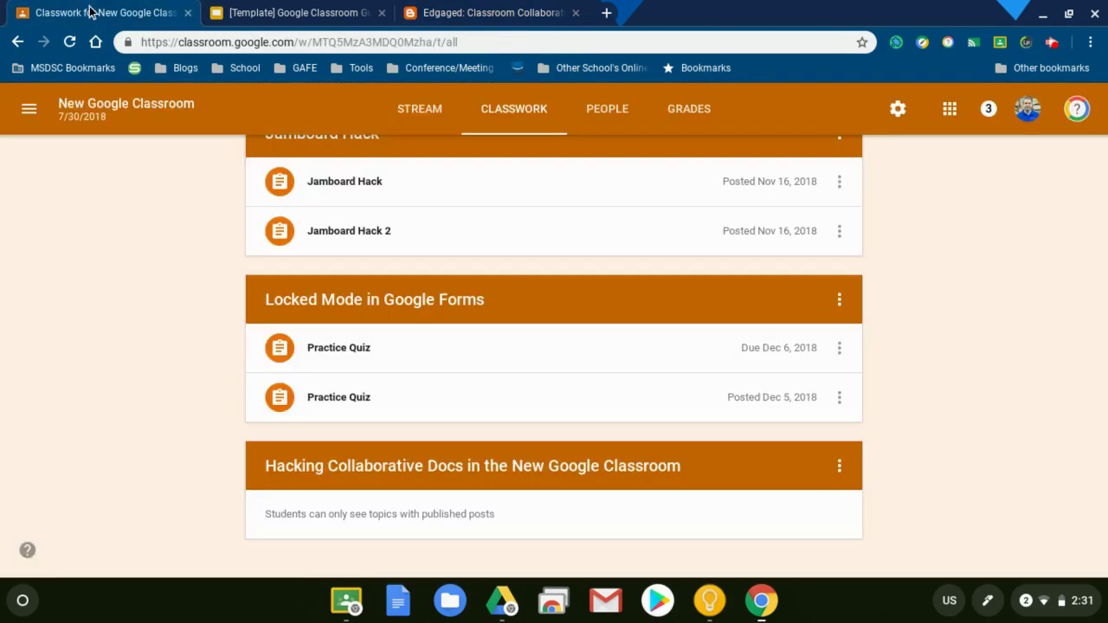
Look through the [Template] Google Classroom Guru Hyperdocs slides, then go back to Classwork
click(260, 12)
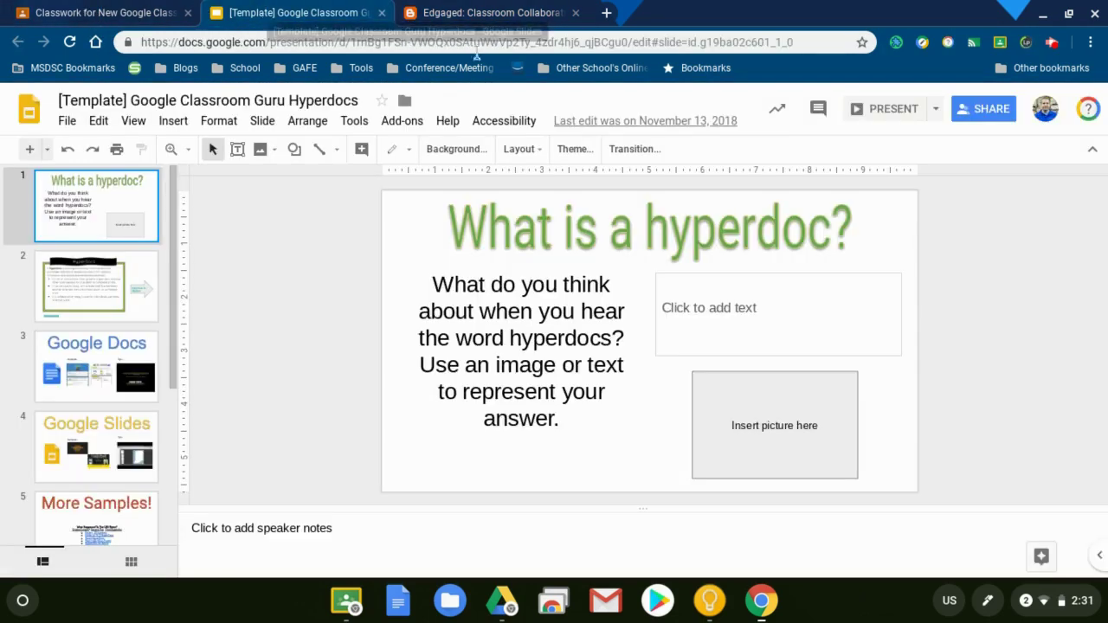
scroll(118, 439, down, 1)
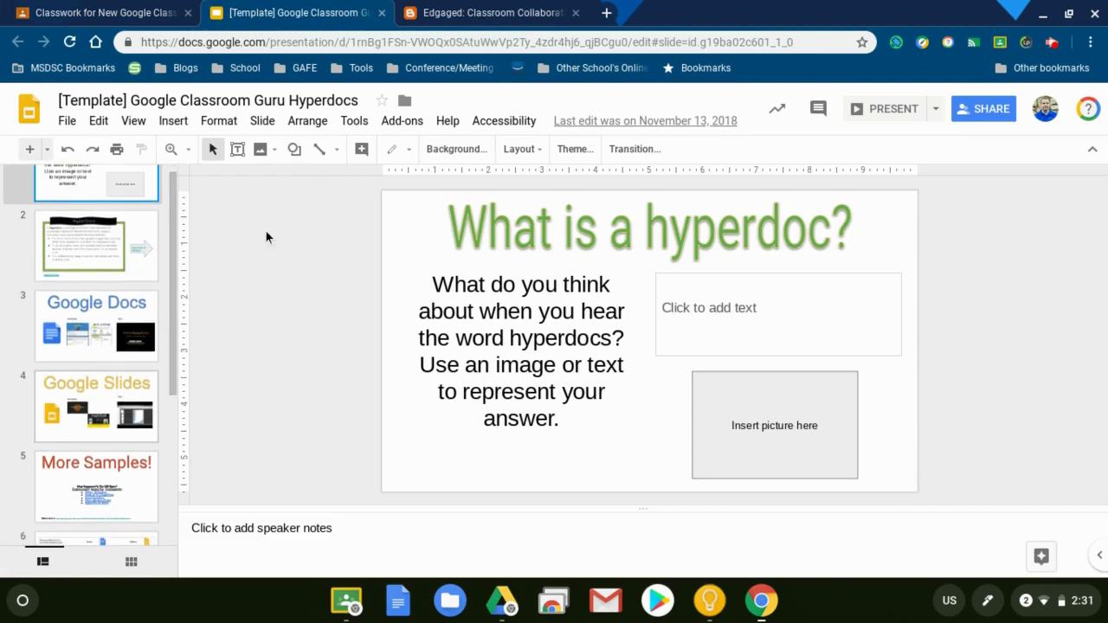
click(91, 12)
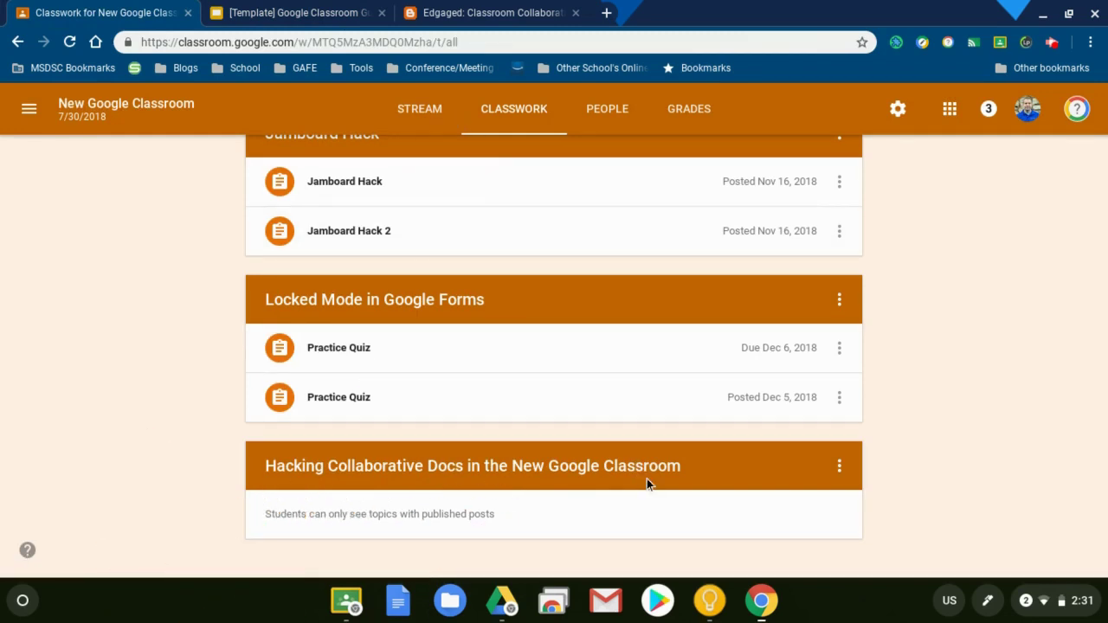
Create an Ungraded assignment 'Draft Collaborative space' under the Hacking Collaborative Docs topic
scroll(650, 483, up, 3)
scroll(651, 485, up, 15)
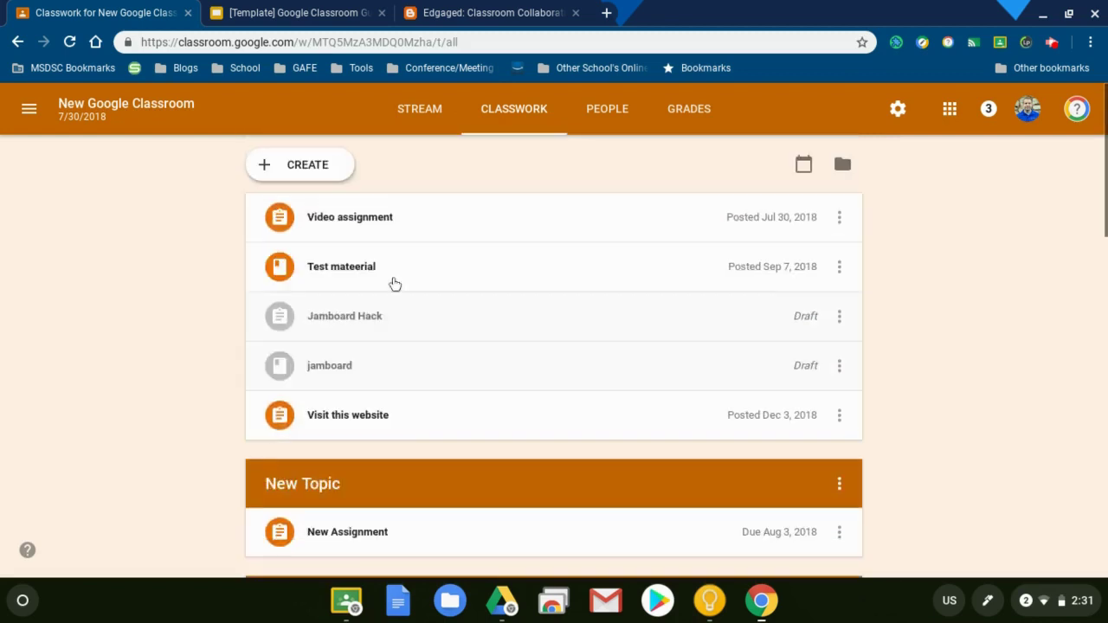
click(314, 166)
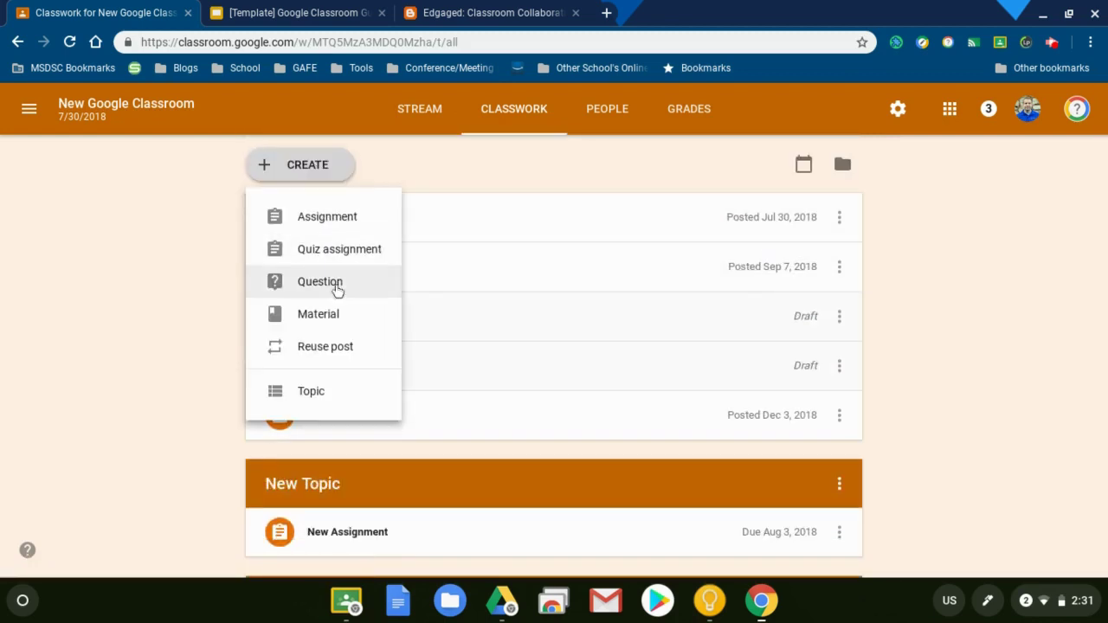
click(364, 219)
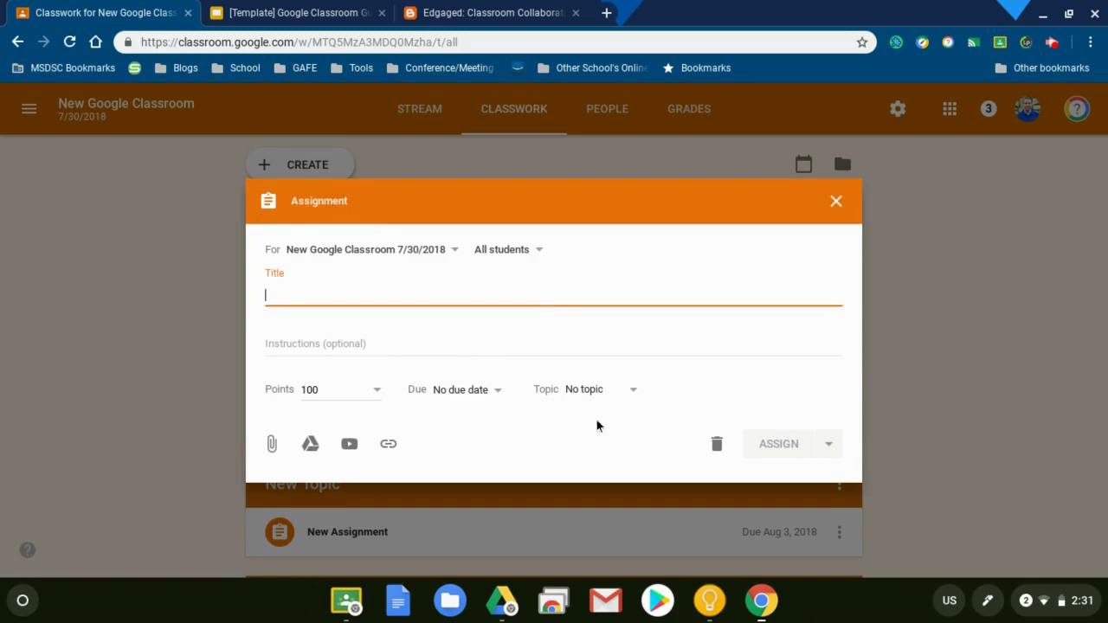
click(374, 298)
text(Draft Collaborative space)
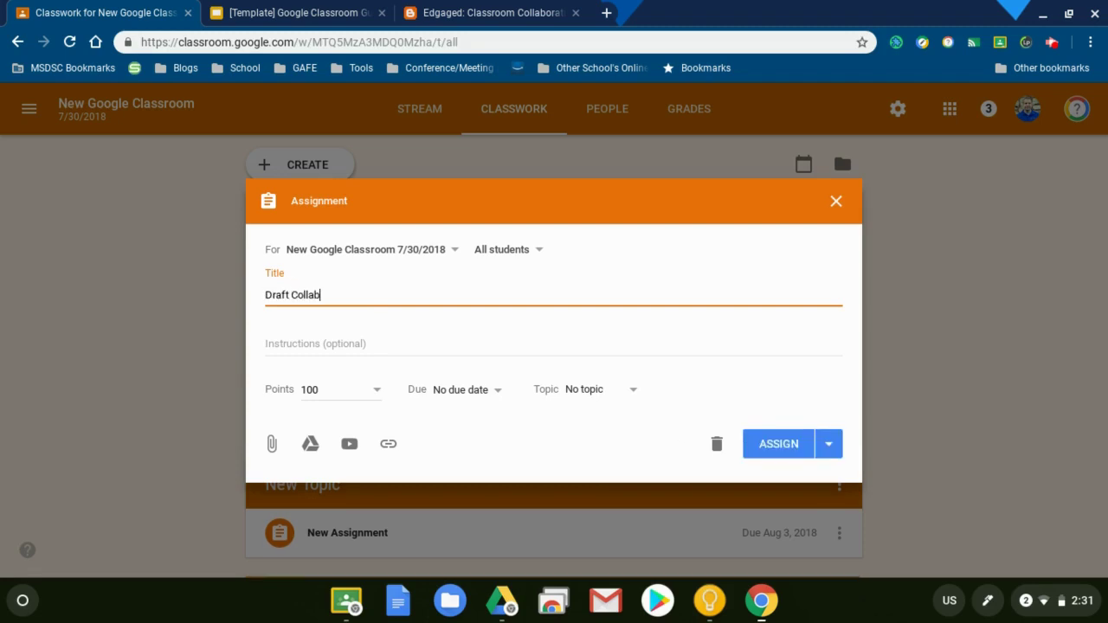
click(370, 390)
click(366, 413)
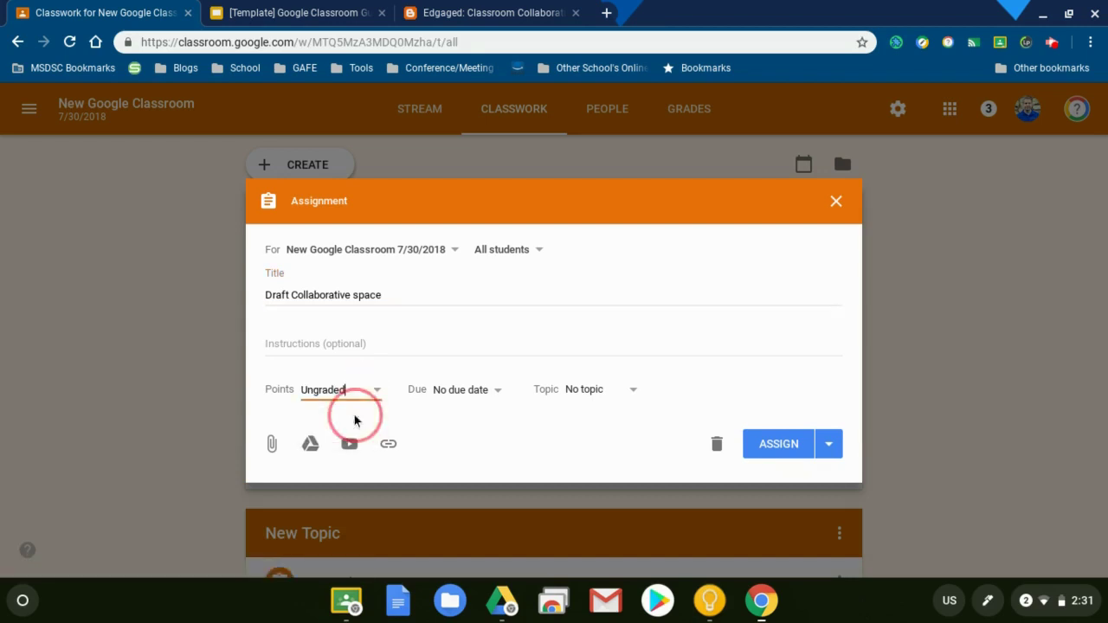
click(620, 387)
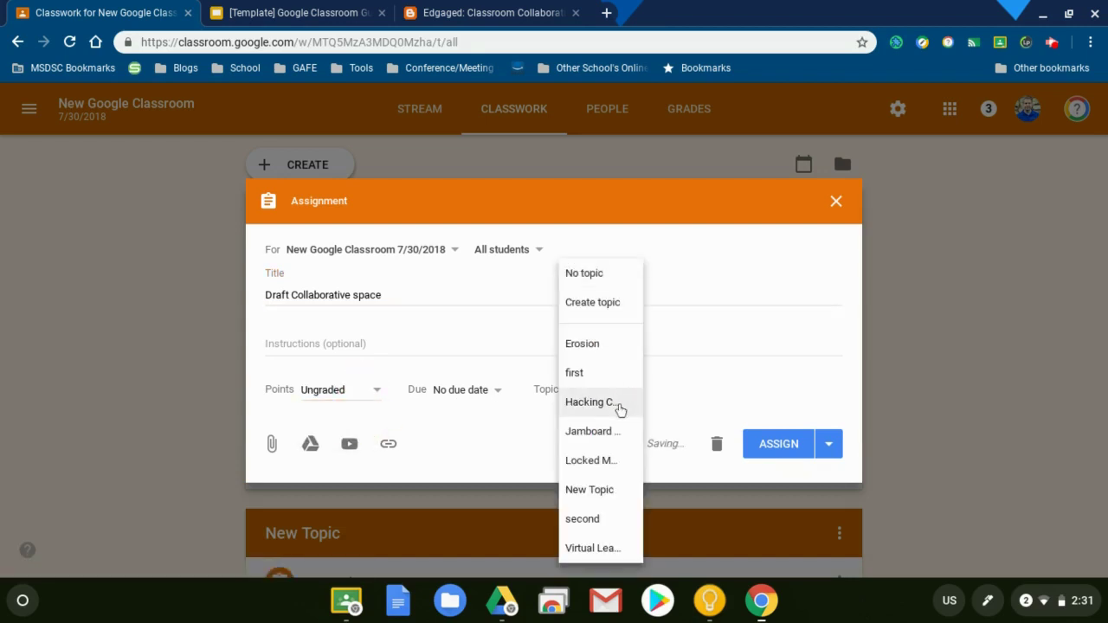
click(620, 405)
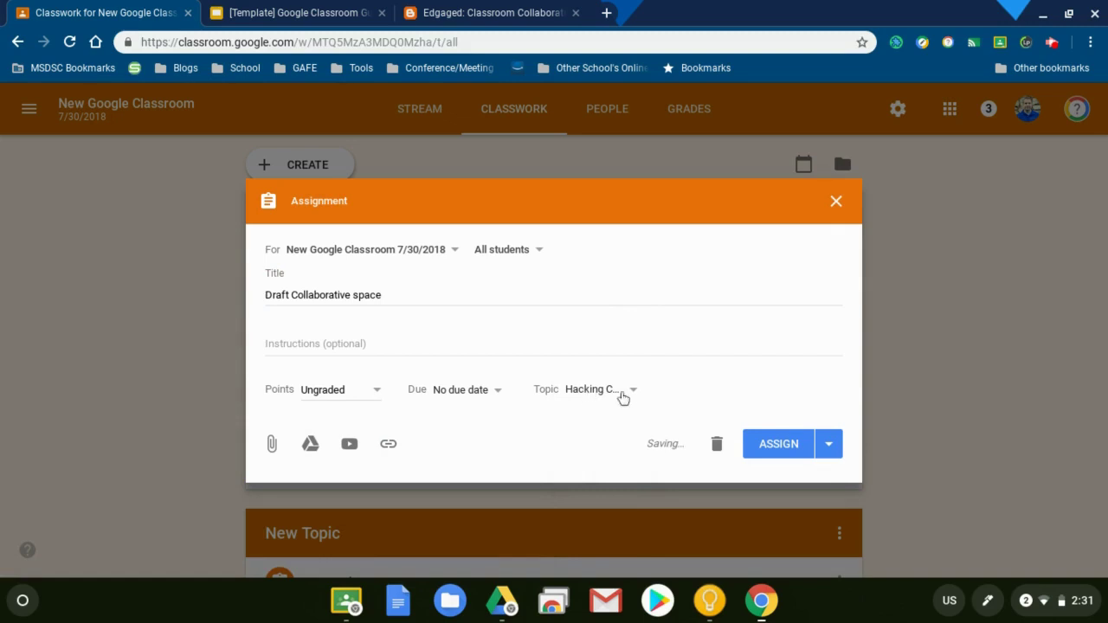
Attach the hyperdocs template presentation (opened at 2:19 PM) from Google Drive
click(310, 445)
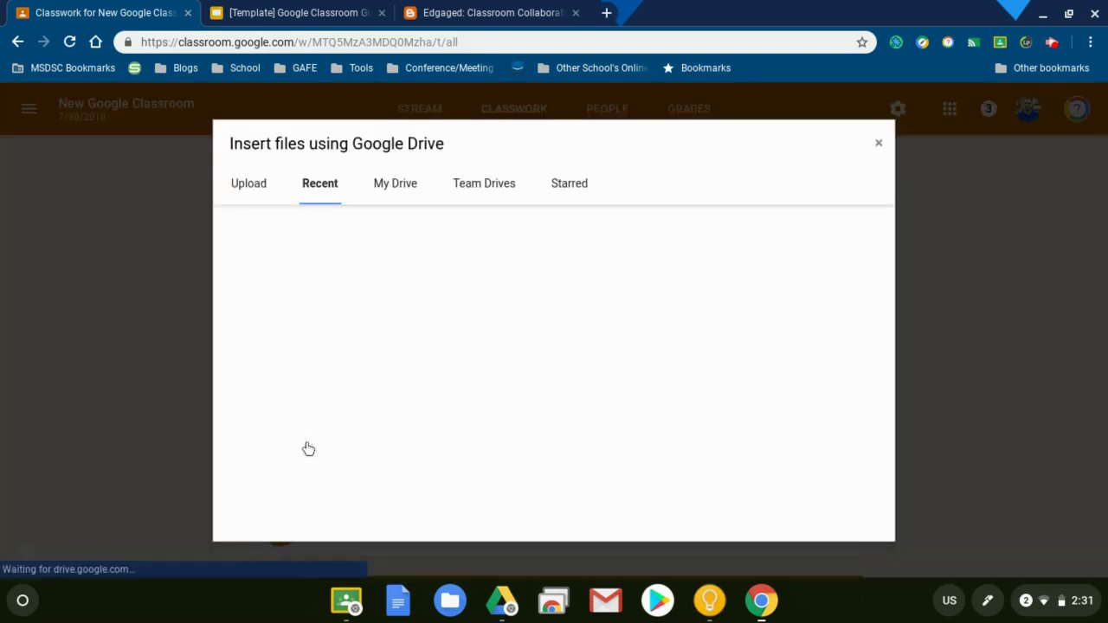
scroll(341, 416, down, 1)
click(347, 396)
click(262, 517)
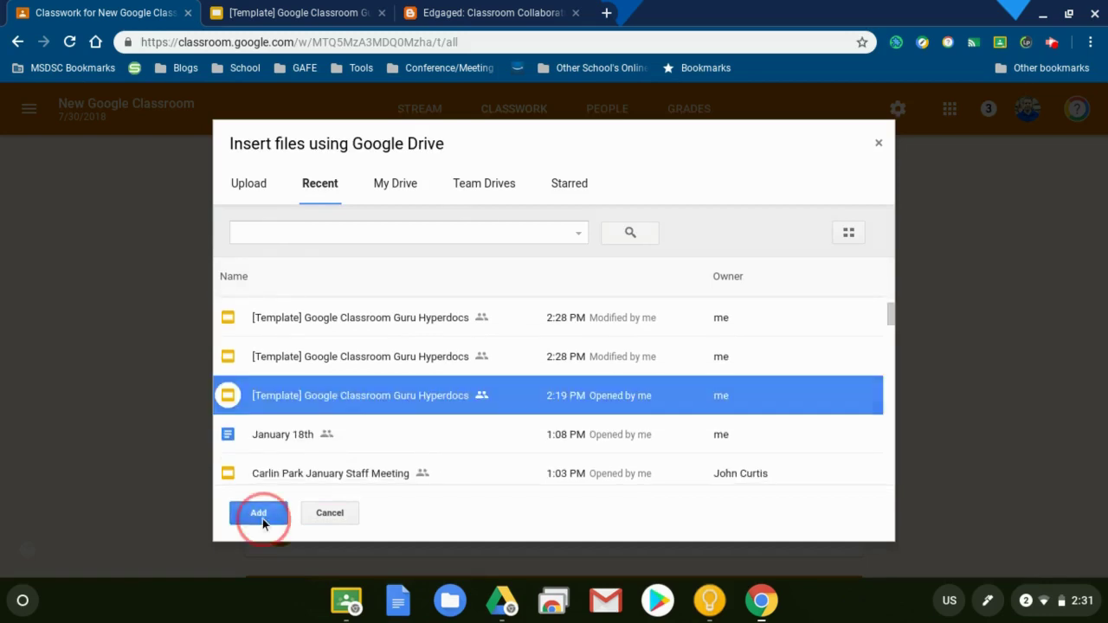
Set the attached template's sharing to 'Students can edit file'
click(694, 420)
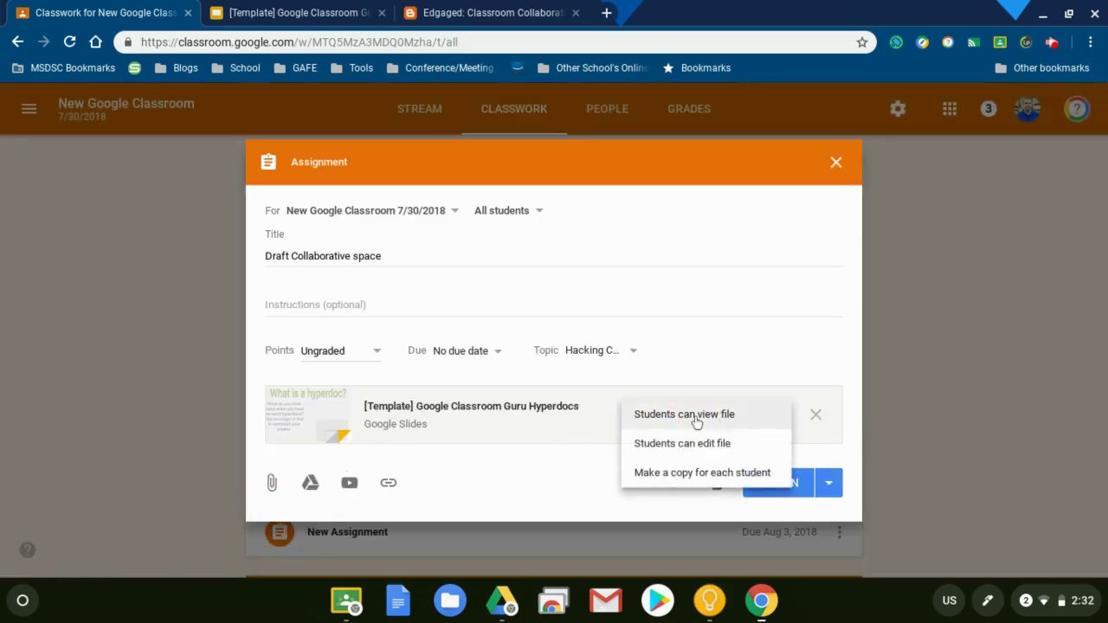
click(703, 445)
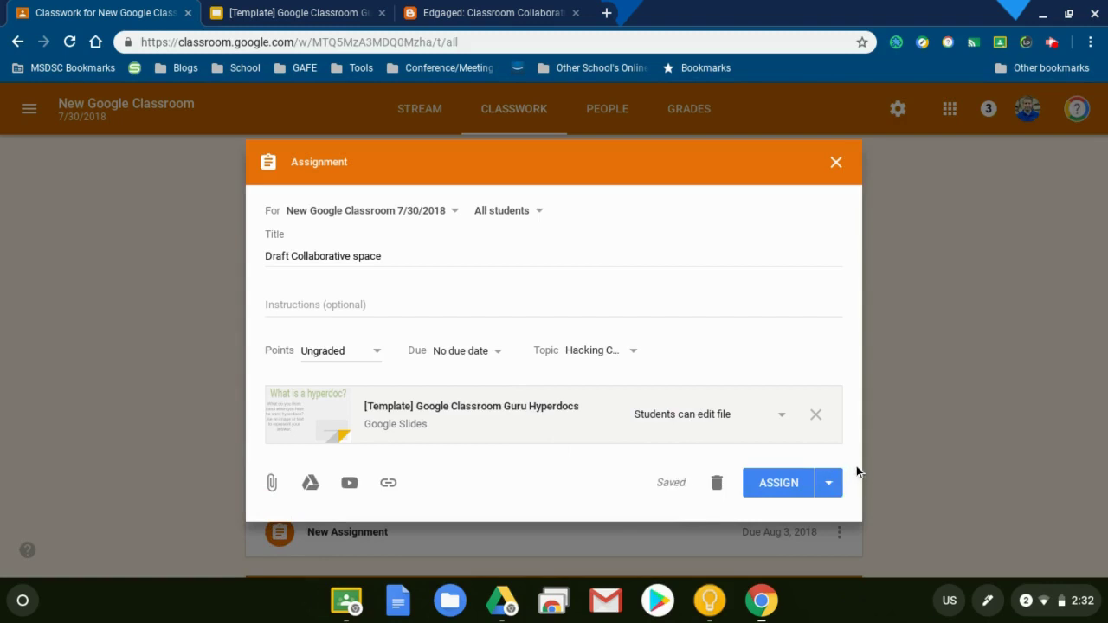
click(665, 415)
click(555, 465)
click(829, 483)
Save the assignment as a draft and confirm it appears under the Hacking topic
click(809, 532)
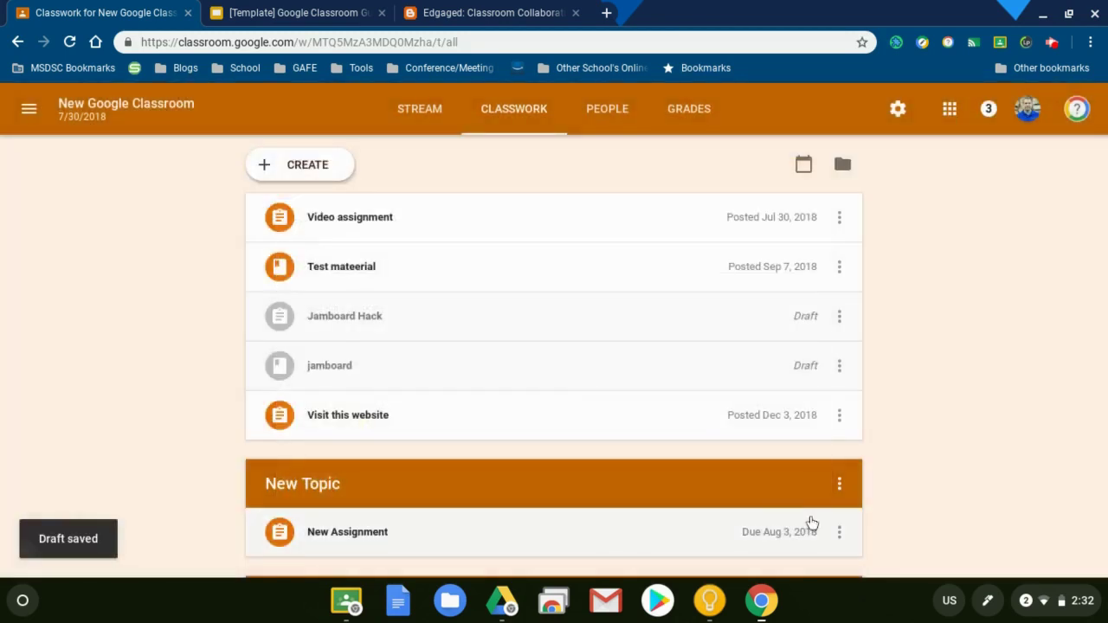
scroll(625, 397, down, 10)
scroll(626, 397, down, 10)
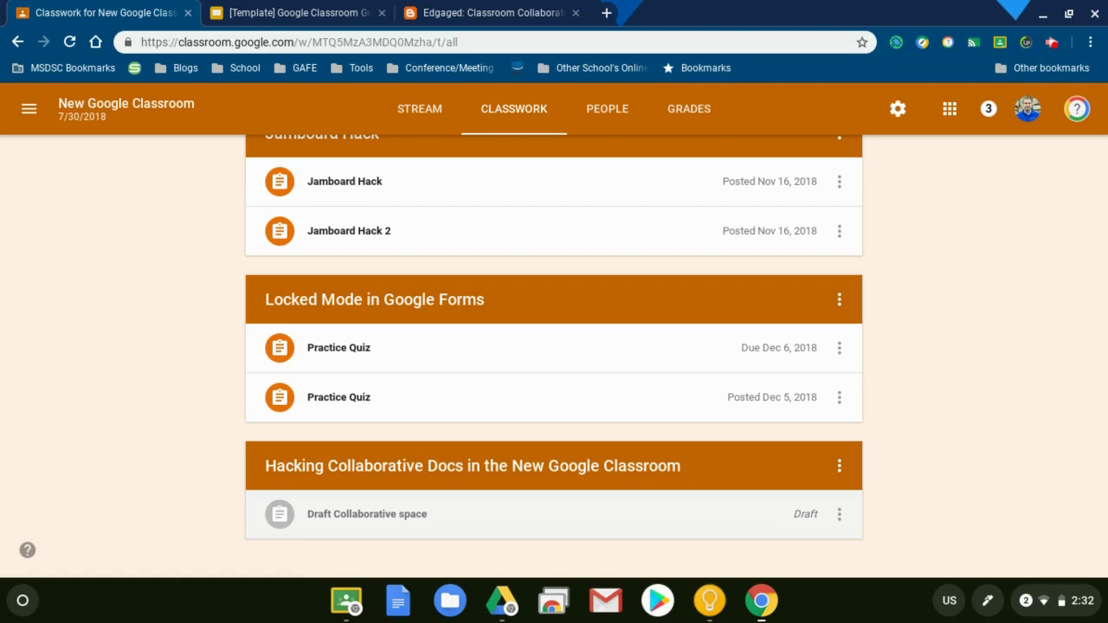
scroll(774, 514, up, 15)
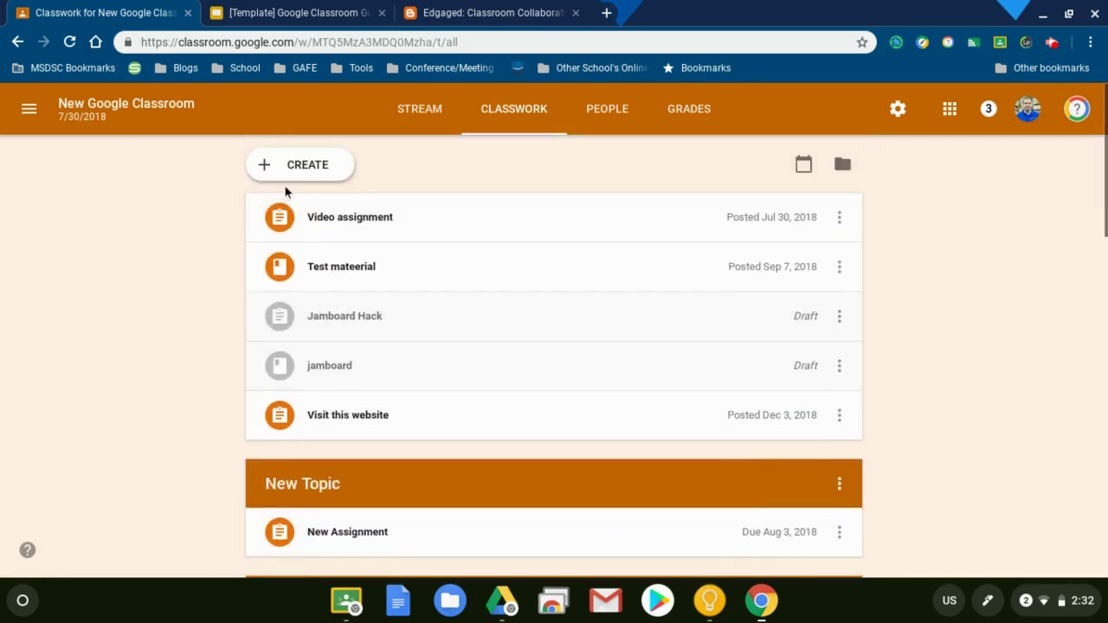
Reuse the Draft Collaborative space post, creating new copies of its attachments
click(274, 168)
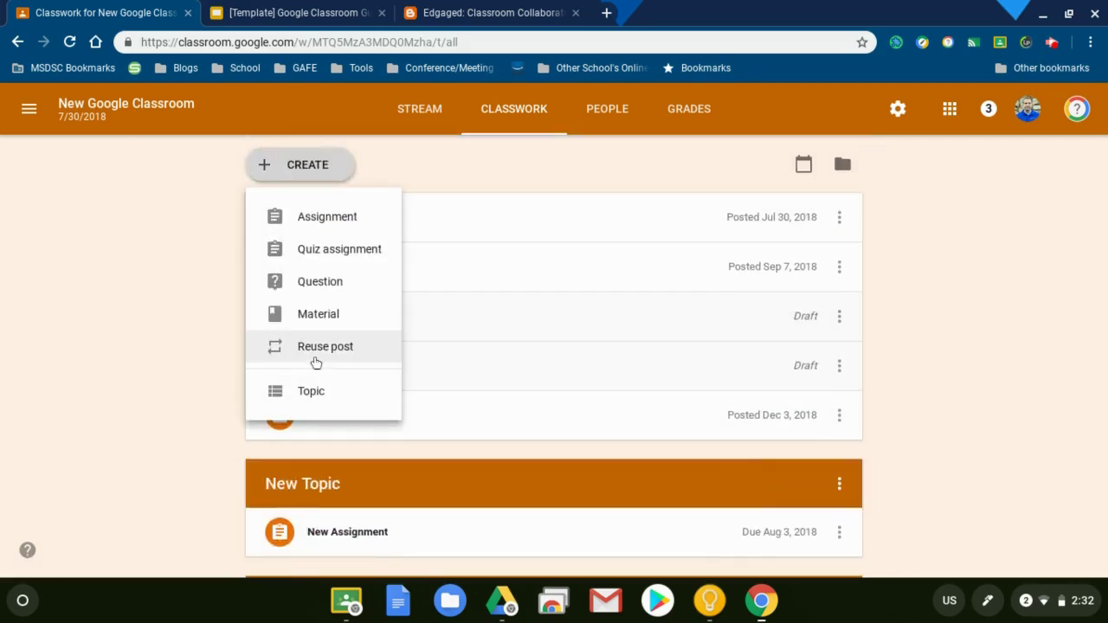
click(314, 361)
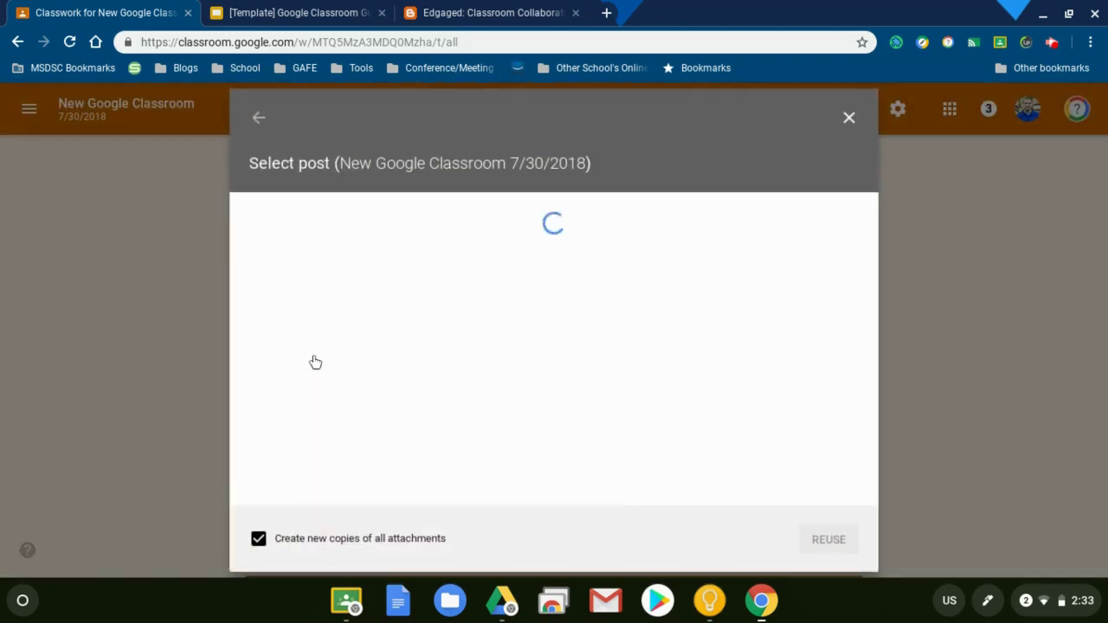
click(362, 258)
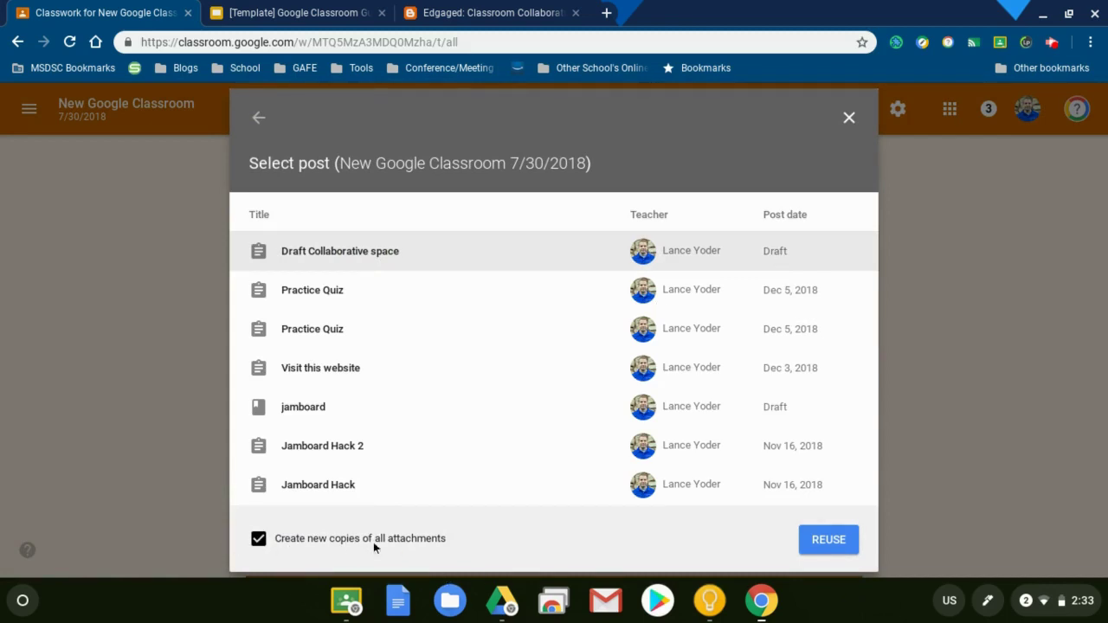
click(819, 540)
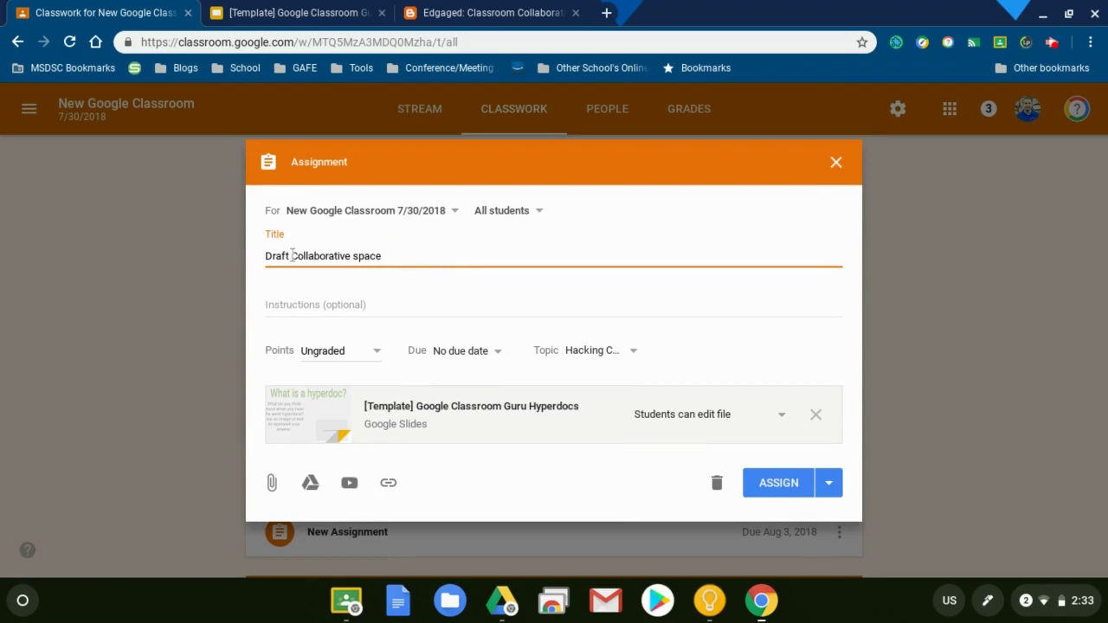
Retitle the copy 'Group 1 Collaborative space' and assign it to a single student
drag(292, 256, 191, 255)
text(Group )
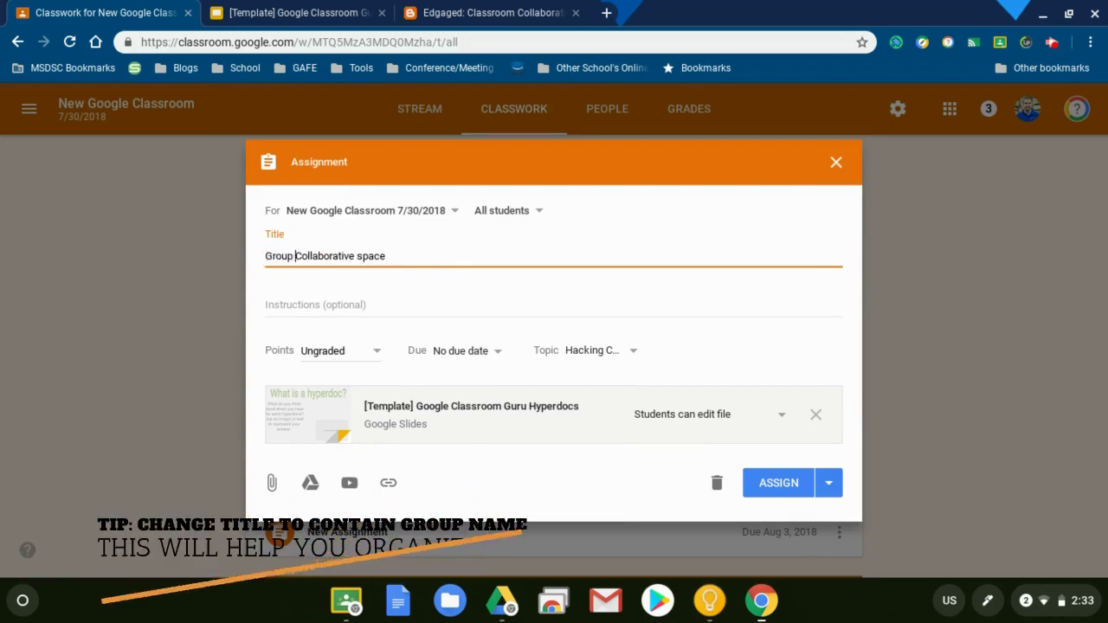
text(1)
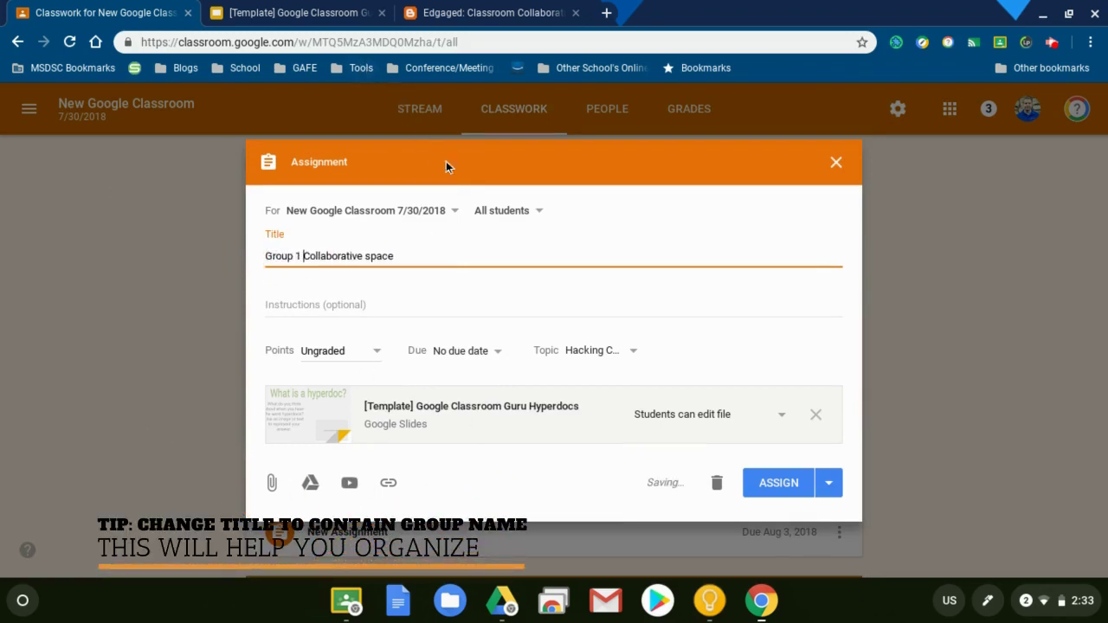
click(540, 211)
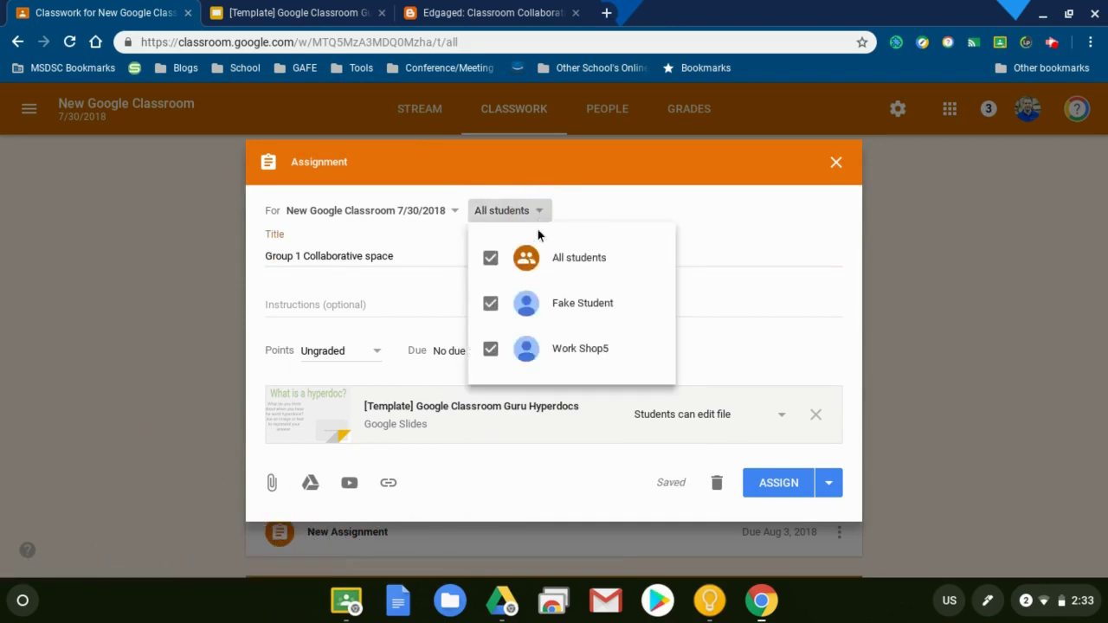
click(506, 261)
click(530, 309)
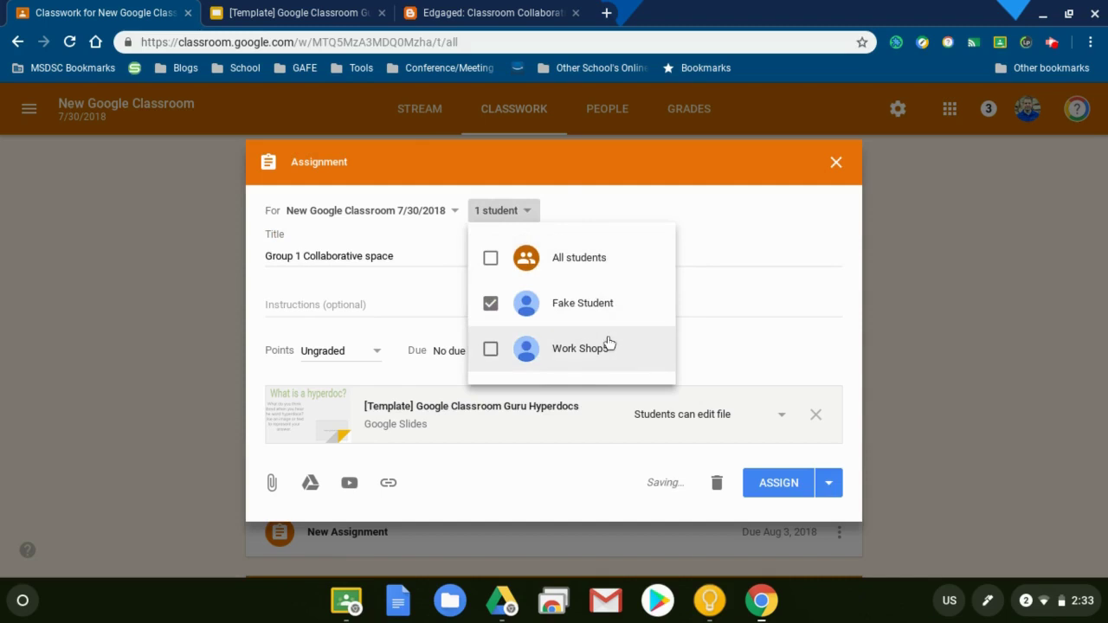
click(523, 485)
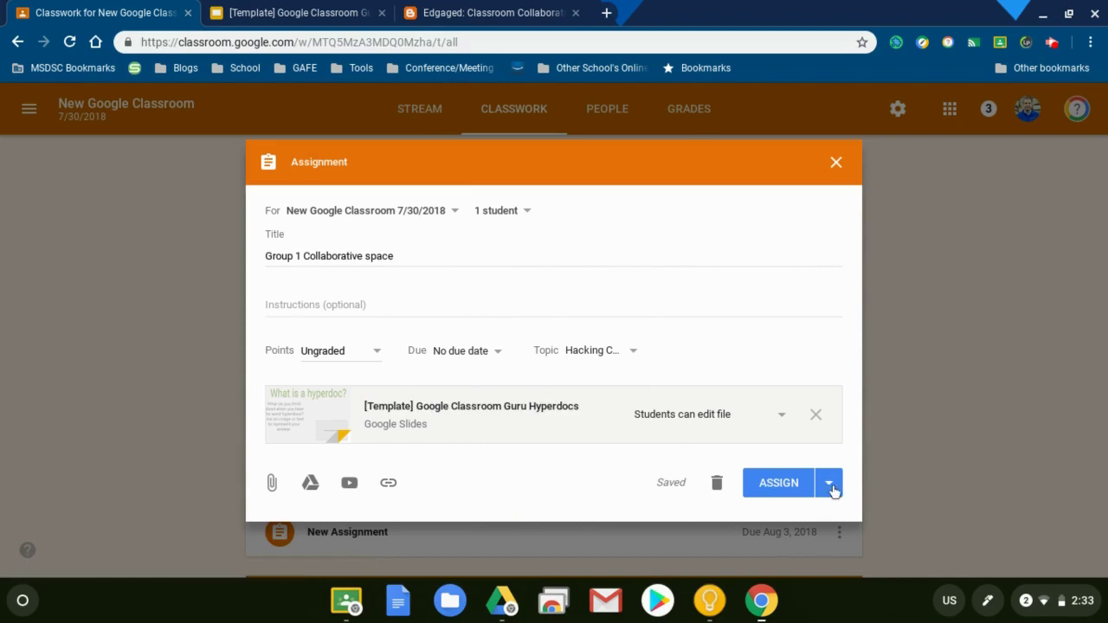
click(770, 488)
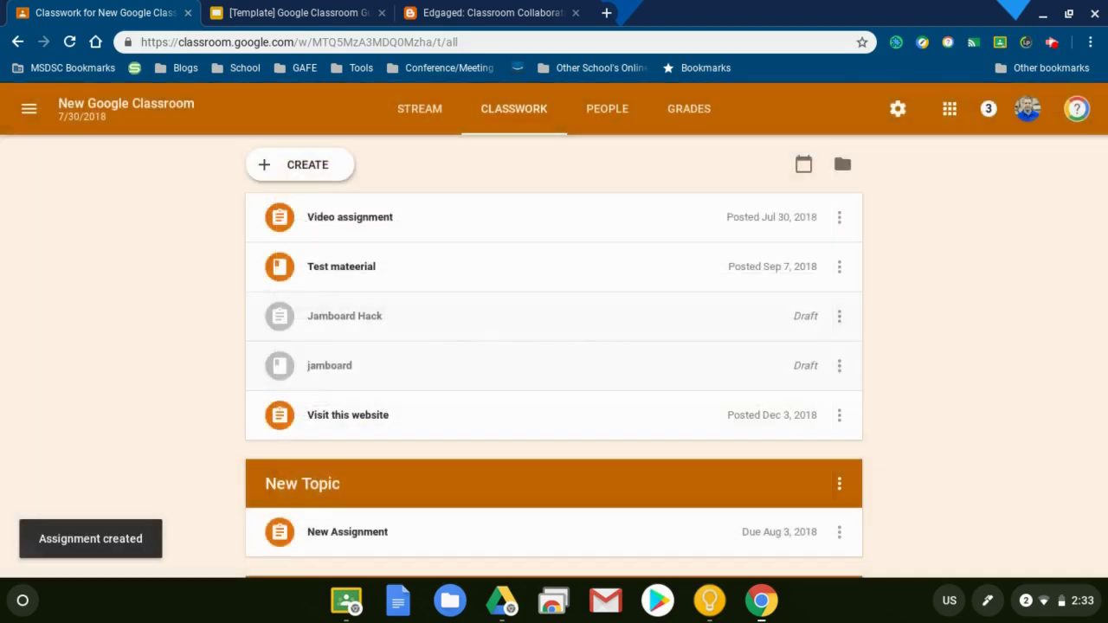
Reuse the Group 1 post and assign the copy to one student
click(276, 164)
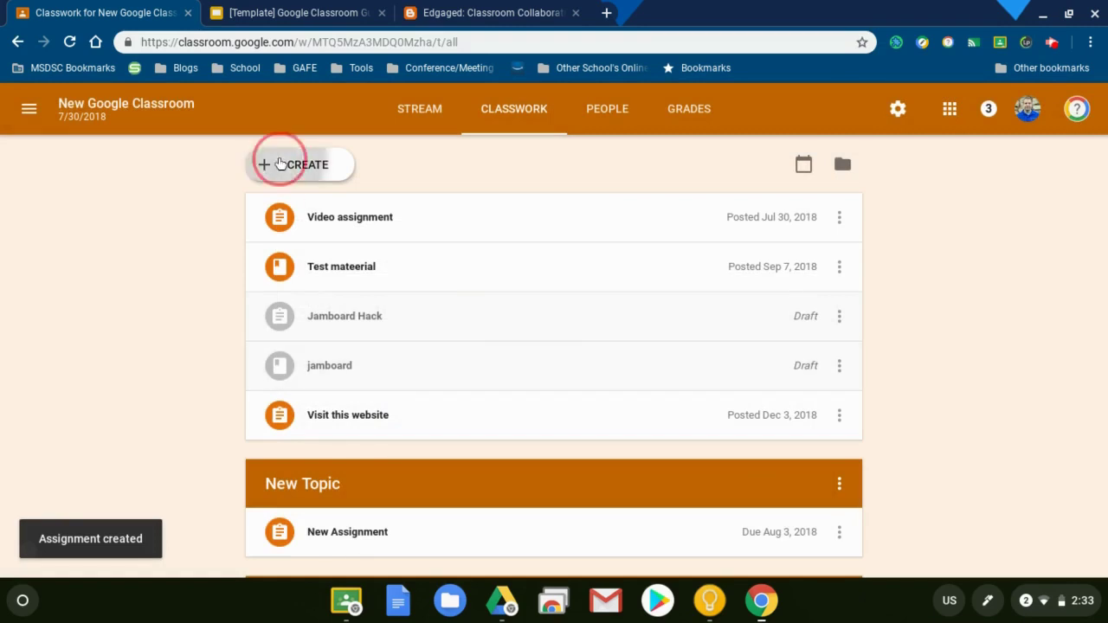
click(323, 348)
click(413, 294)
click(817, 539)
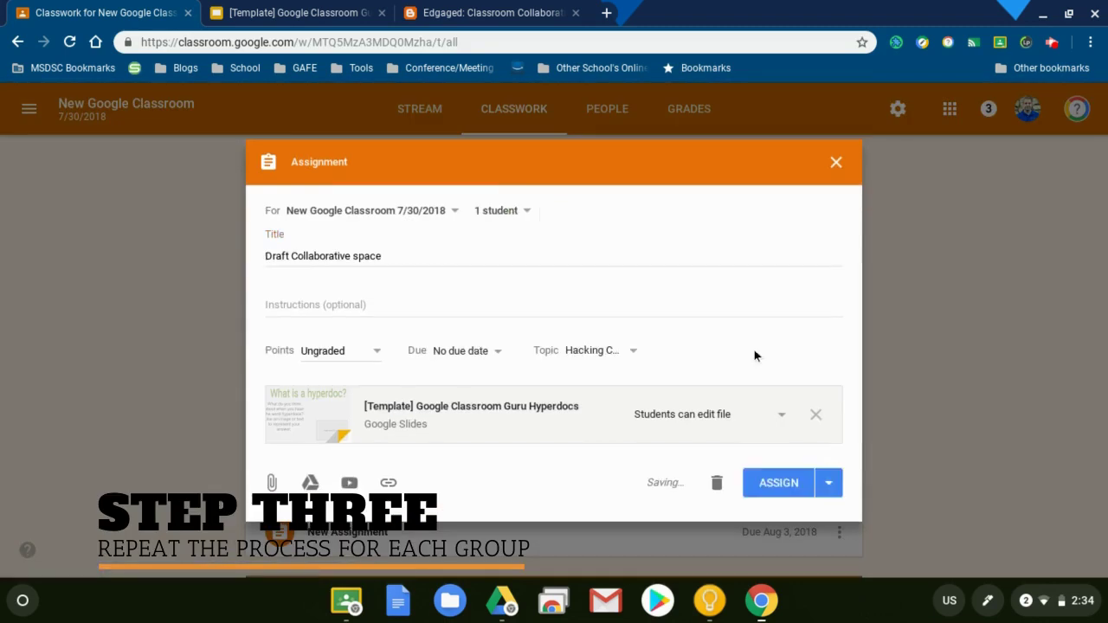
click(780, 411)
scroll(903, 467, down, 10)
Edit the new post's title to 'Group 2 Collaborative space' and save
click(747, 526)
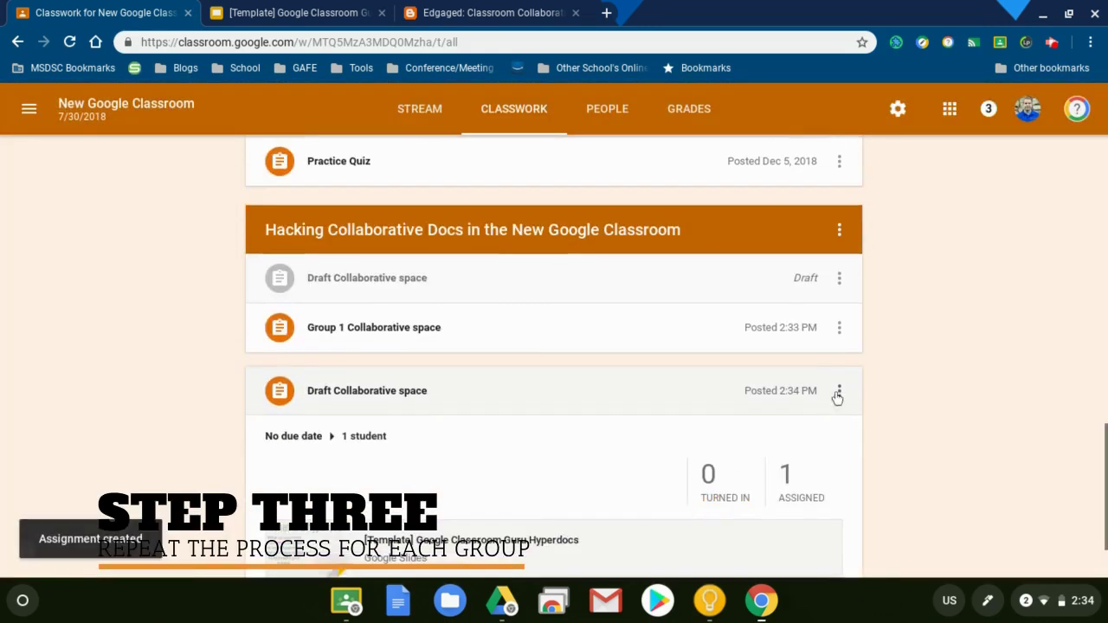
click(839, 390)
click(805, 415)
double_click(277, 260)
text(Group 2Collaborative space)
click(806, 483)
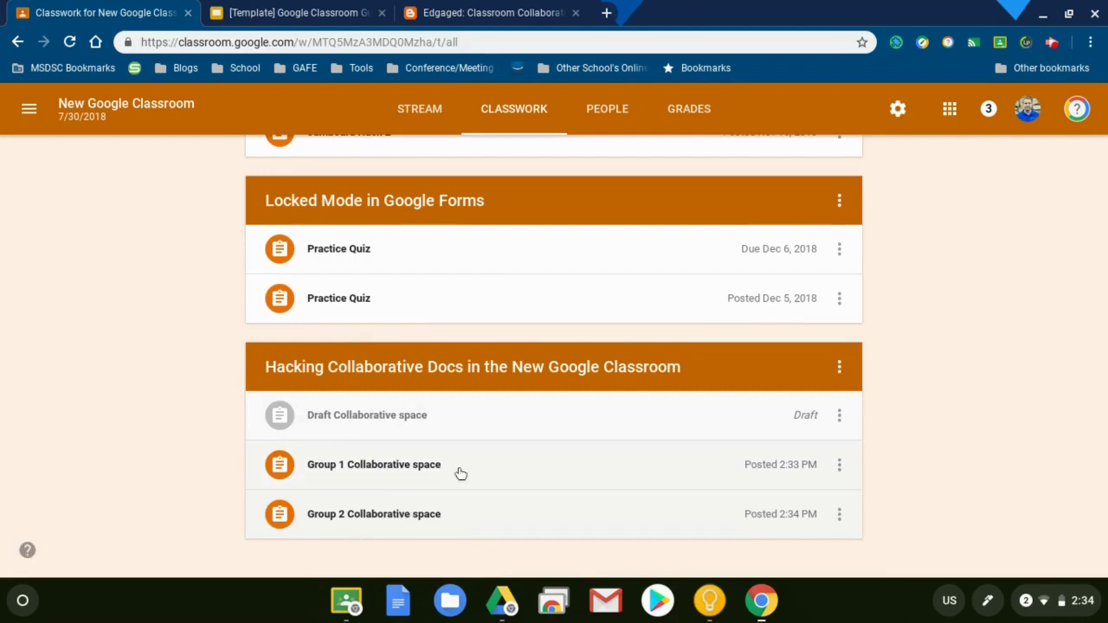
Delete the leftover Draft Collaborative space assignment, confirming the deletion
click(838, 419)
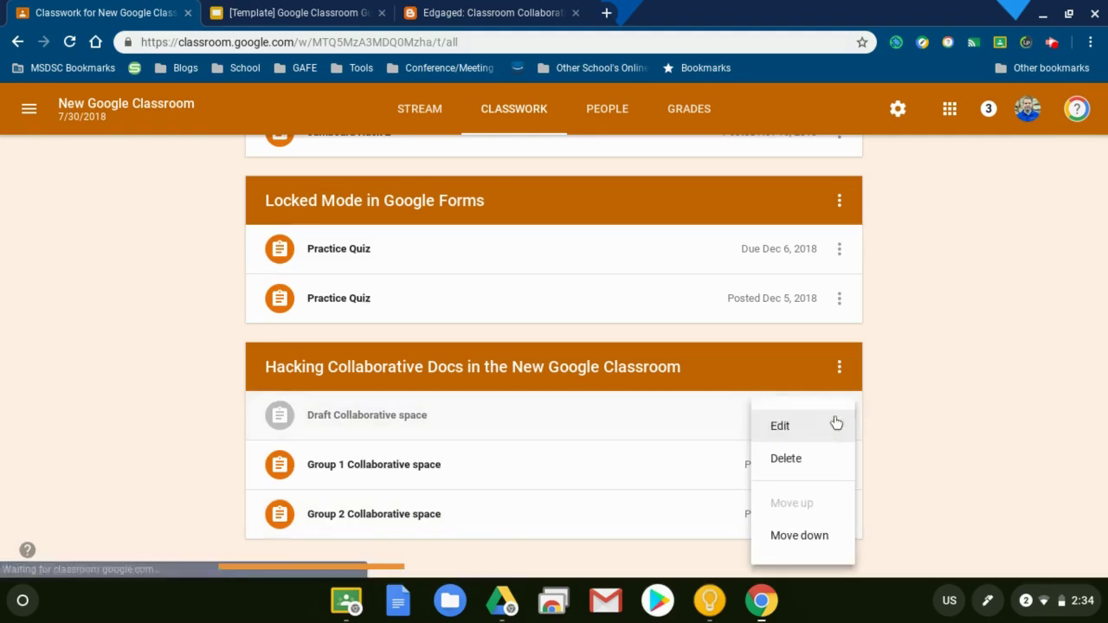
click(797, 459)
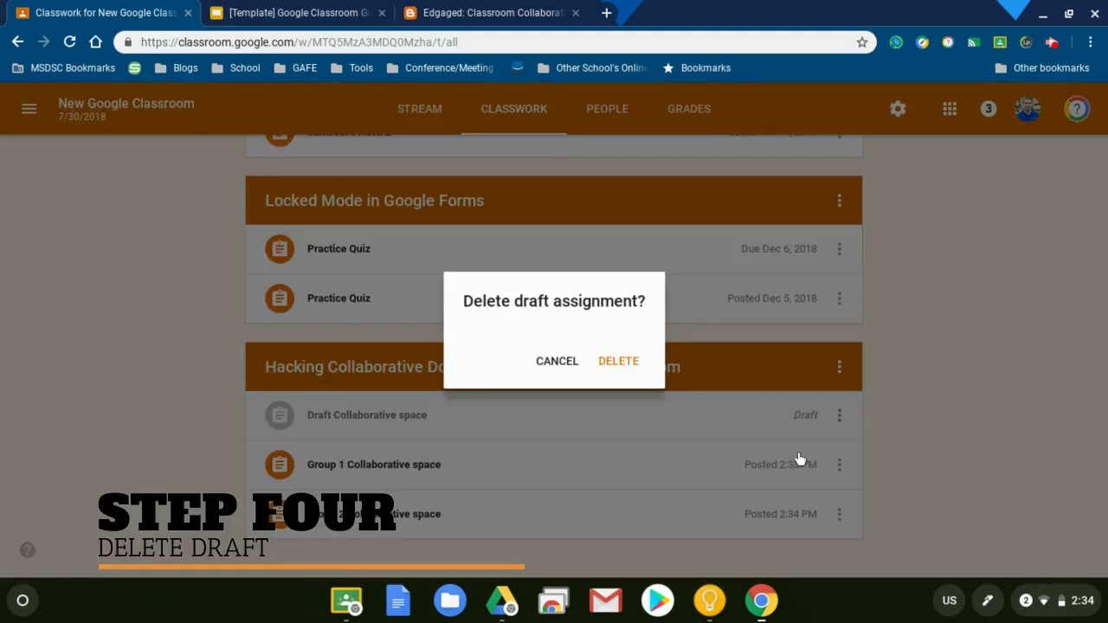
click(629, 362)
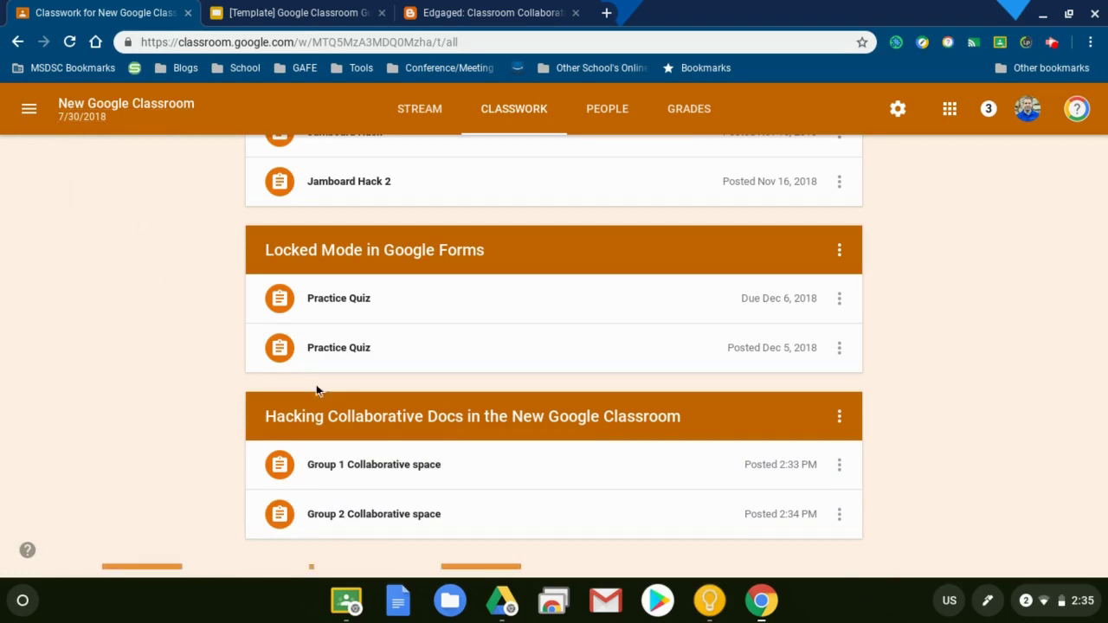
scroll(554, 488, up, 10)
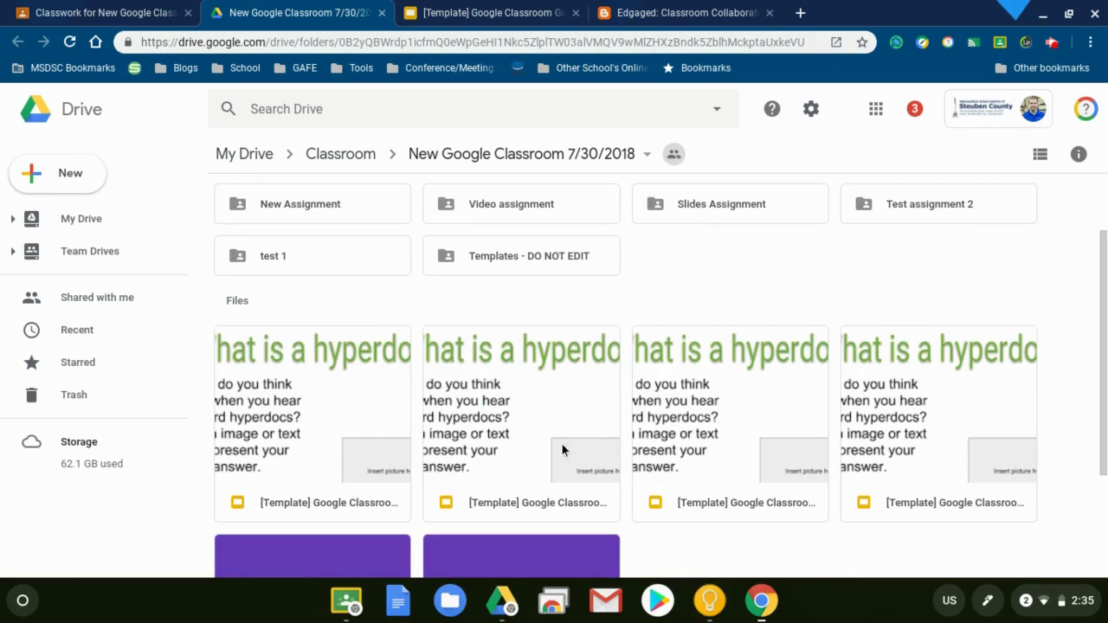
Check both template copies' Drive activity, each shared with a student who can edit
scroll(522, 431, down, 2)
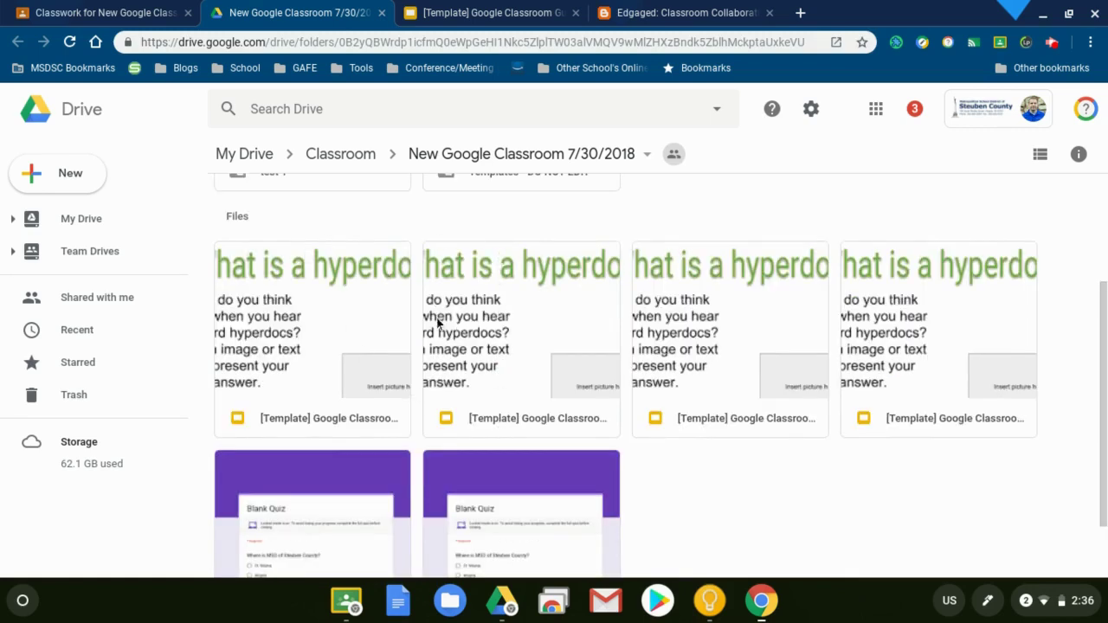
right_click(493, 332)
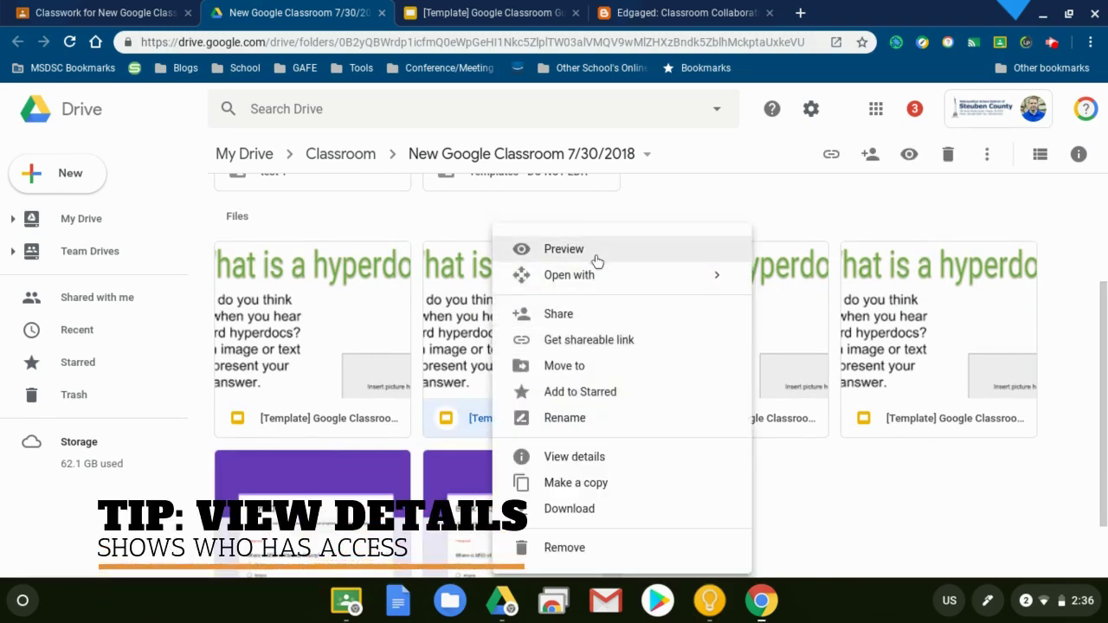
click(581, 456)
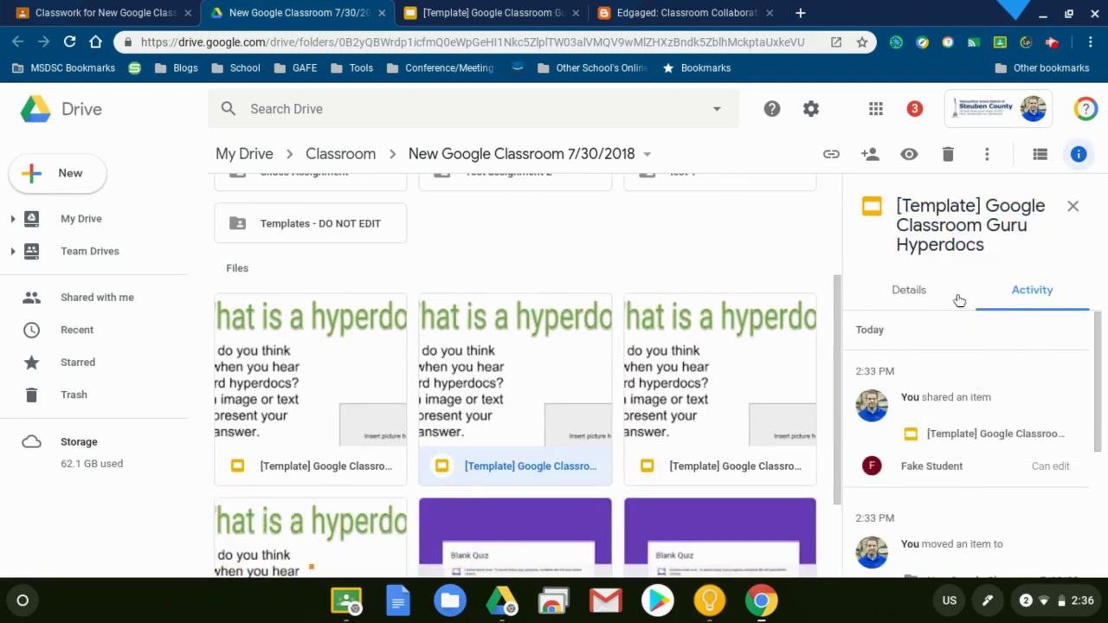
click(914, 292)
click(1009, 293)
click(356, 429)
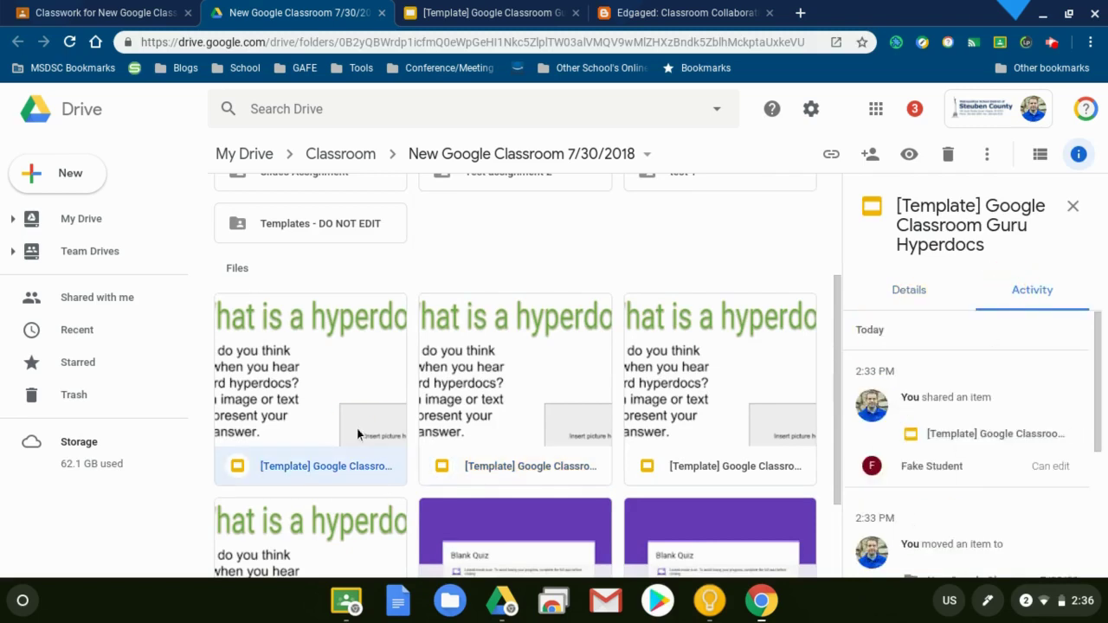
click(391, 401)
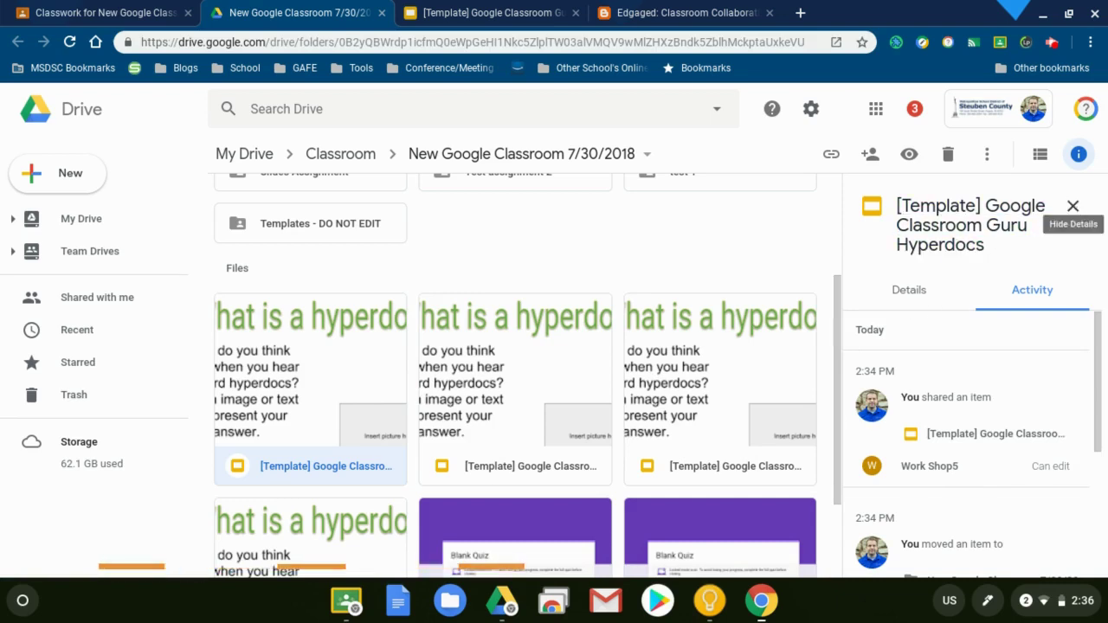
Preview the Hyperdocs template copy, page forward through its slides, then return to 'What is a hyperdoc?'
click(499, 374)
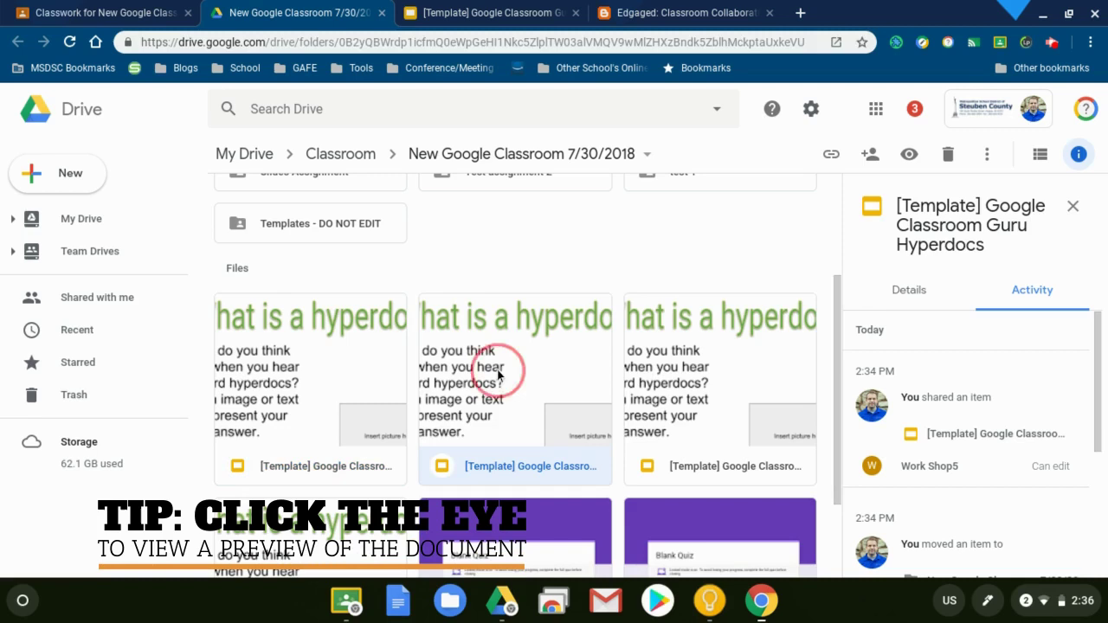
click(910, 156)
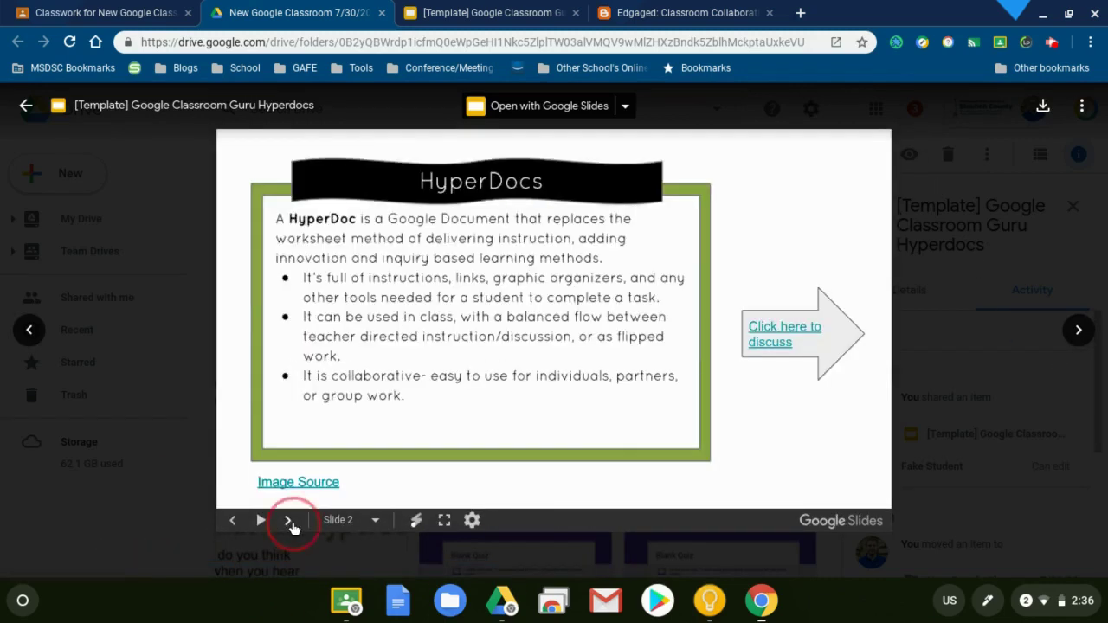
click(289, 521)
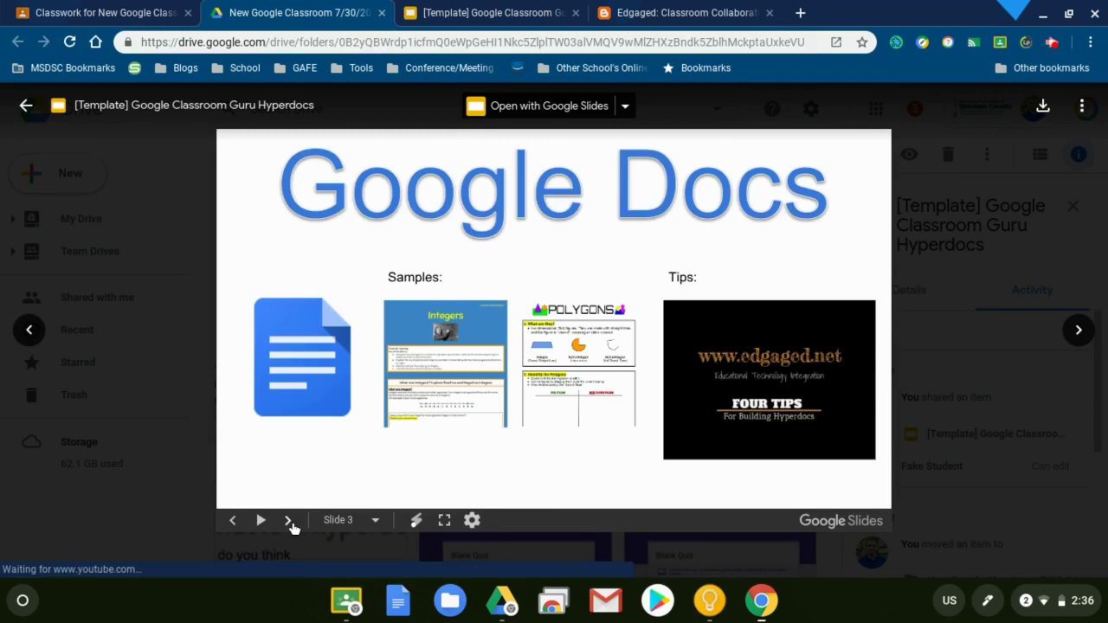
click(28, 341)
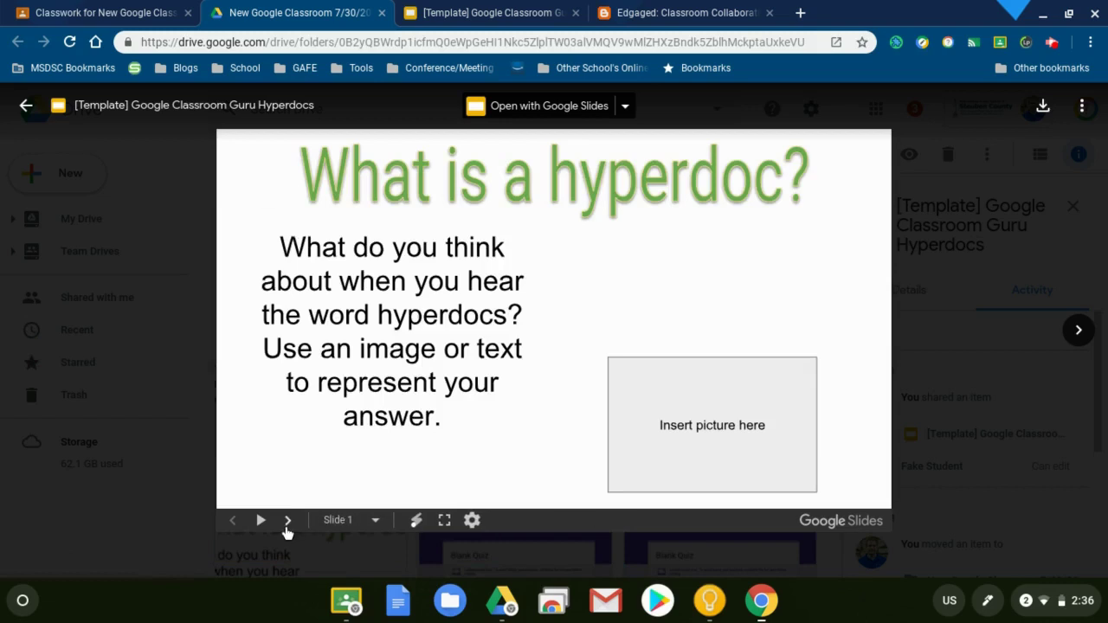
click(288, 523)
click(288, 523)
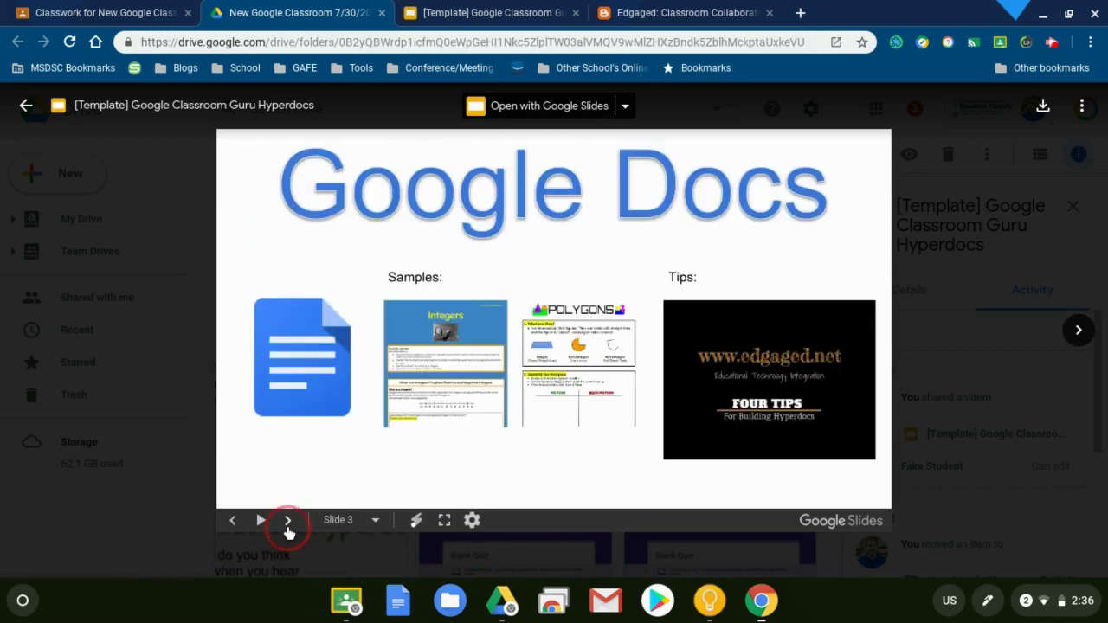
click(232, 519)
click(232, 519)
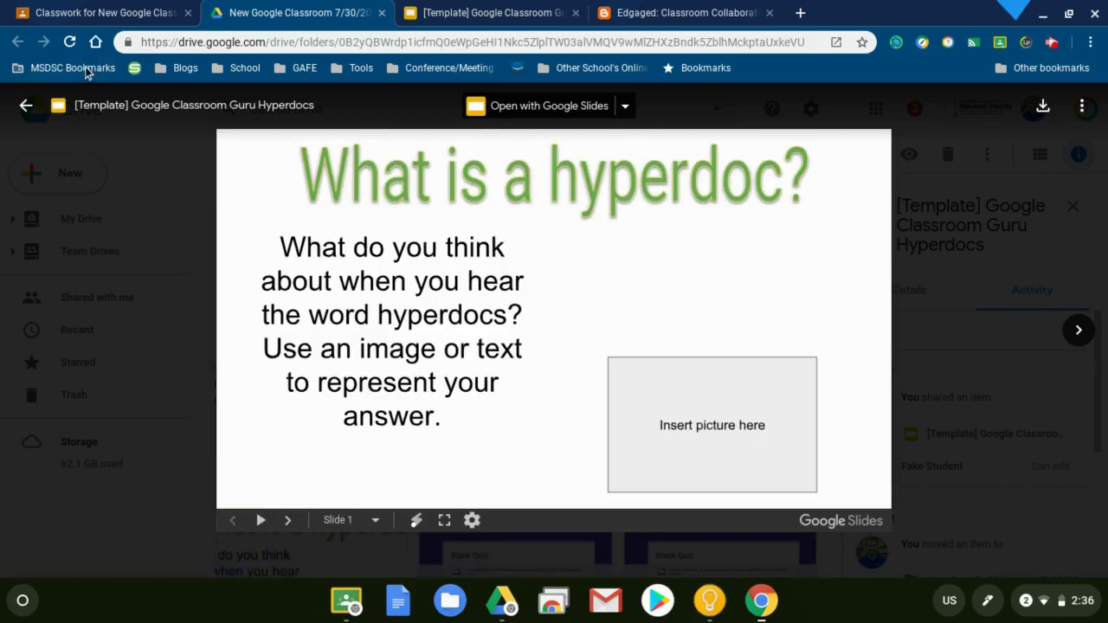
click(100, 12)
Check the Hacking Collaborative Docs topic, which lists only the Group 1 and Group 2 Collaborative spaces
scroll(680, 426, down, 10)
scroll(682, 423, down, 3)
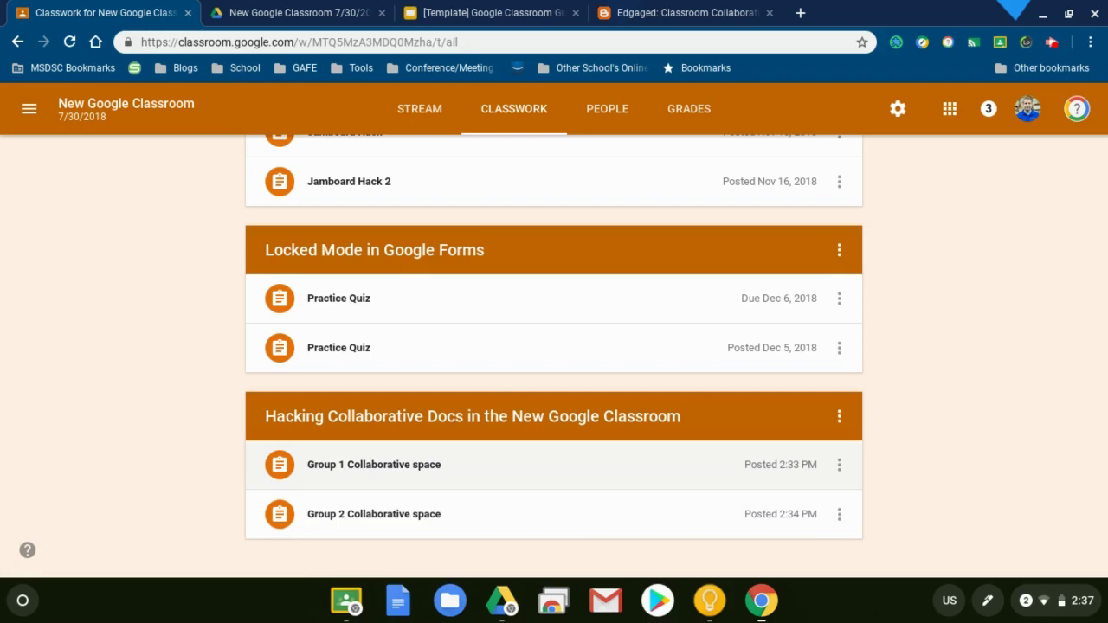
scroll(502, 389, up, 15)
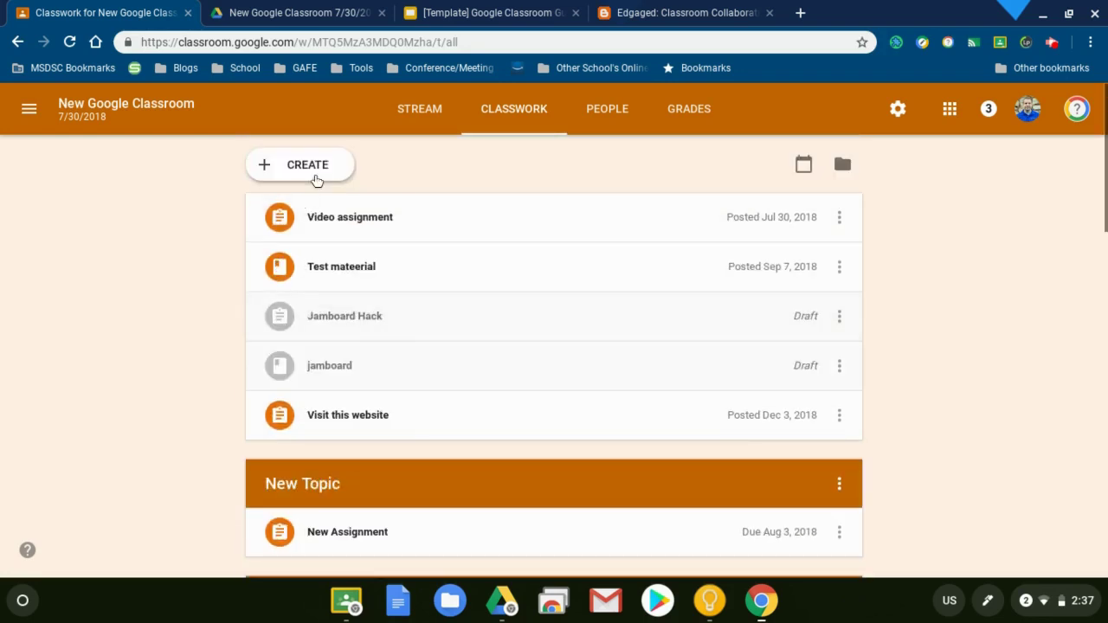
click(317, 173)
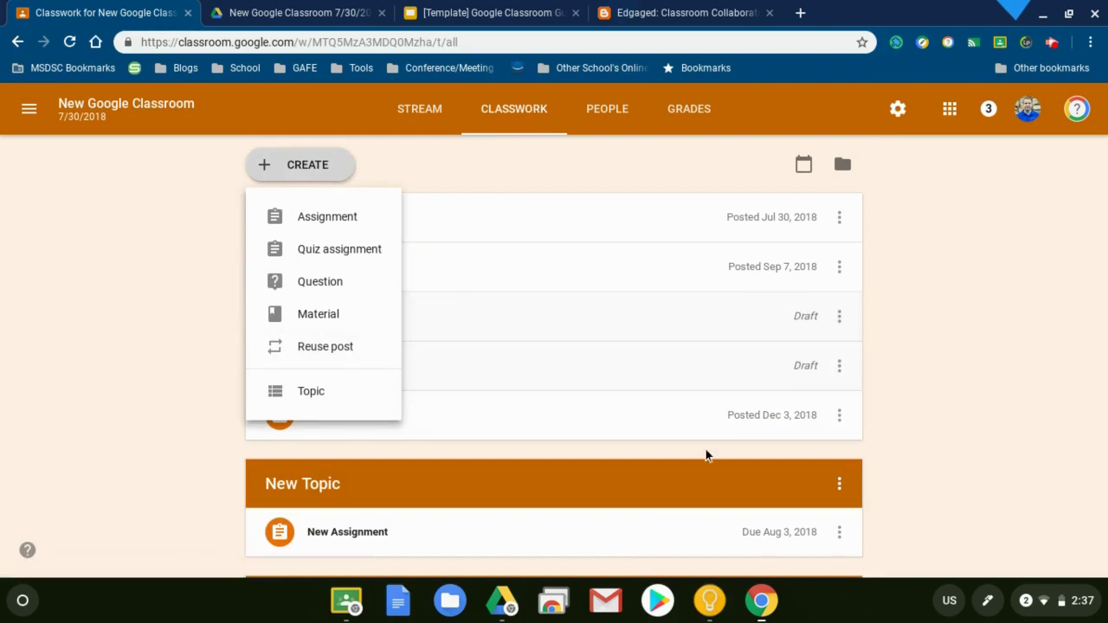
scroll(706, 457, down, 15)
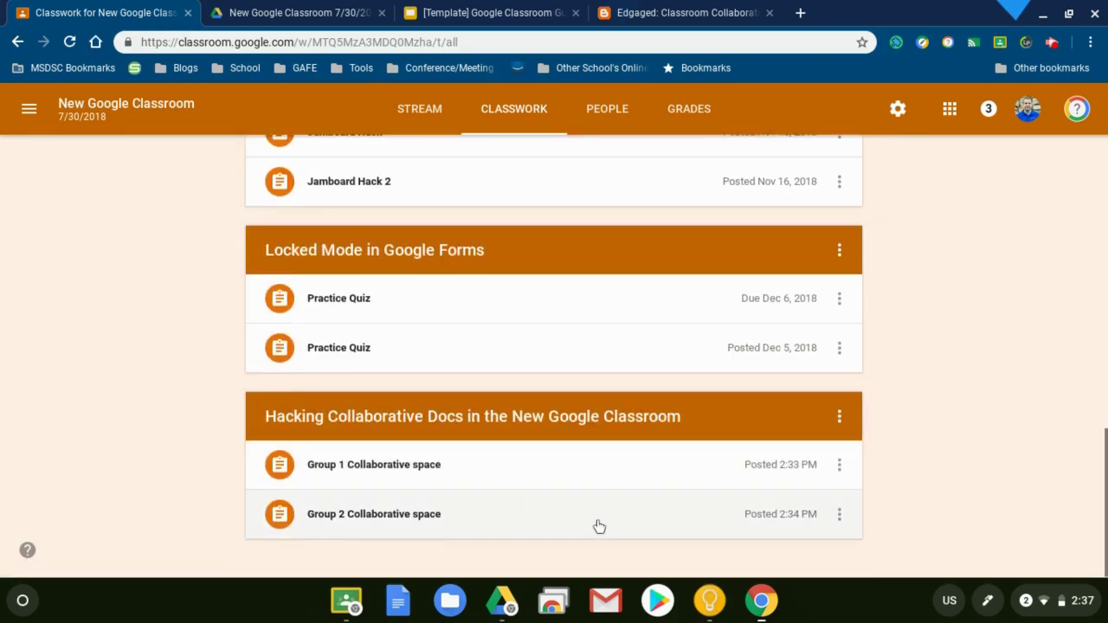